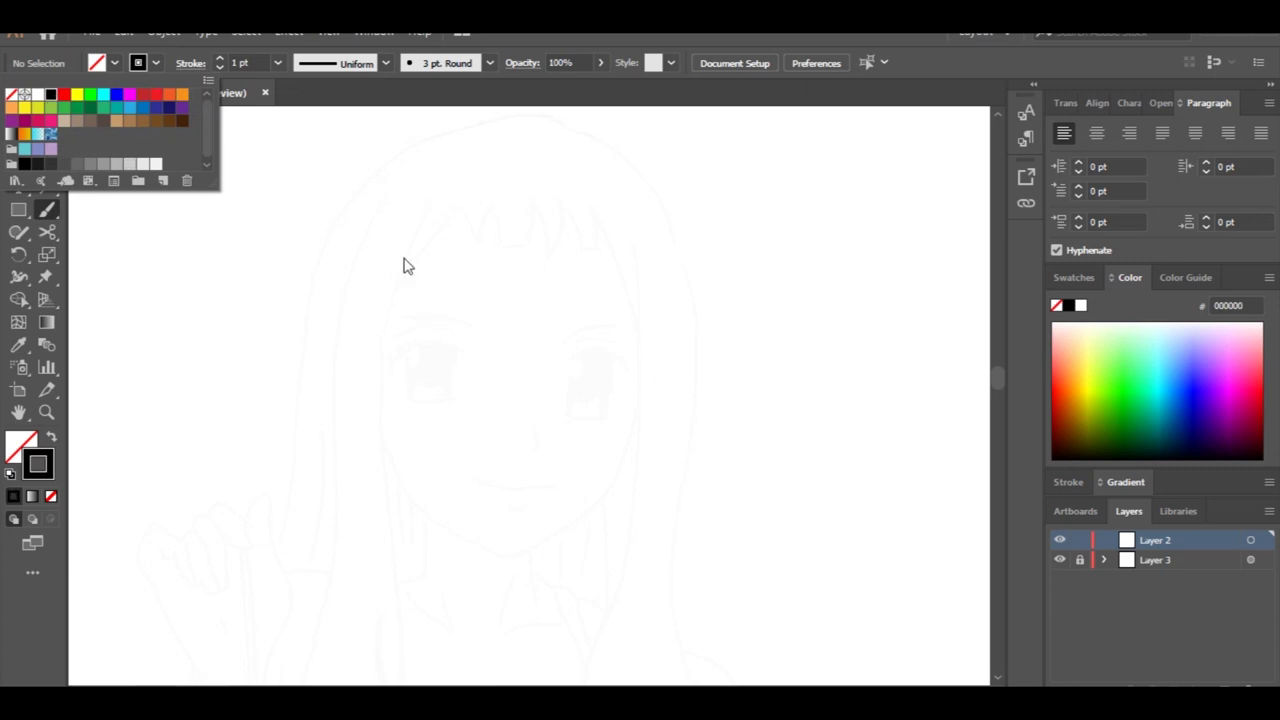
Step: Trace the face outline and the jagged fringe over the faint sketch with the Paintbrush
left_click_drag(430, 205, 398, 288)
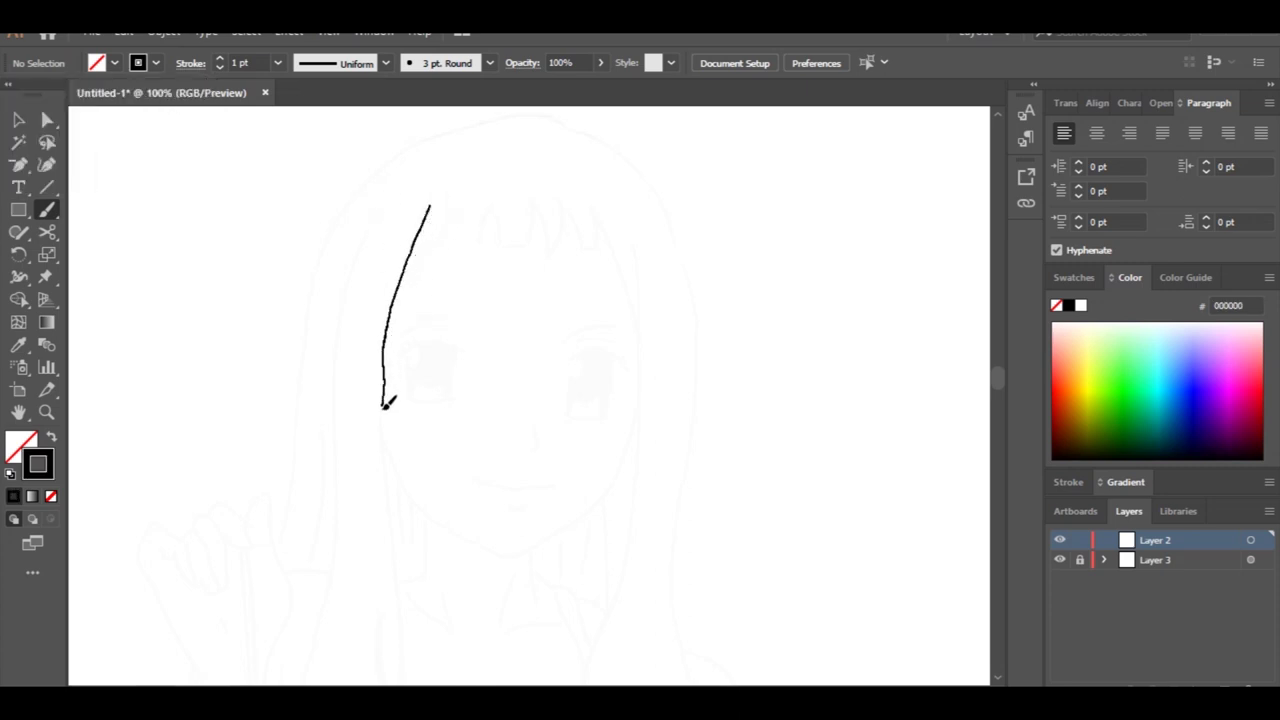
left_click_drag(492, 550, 516, 554)
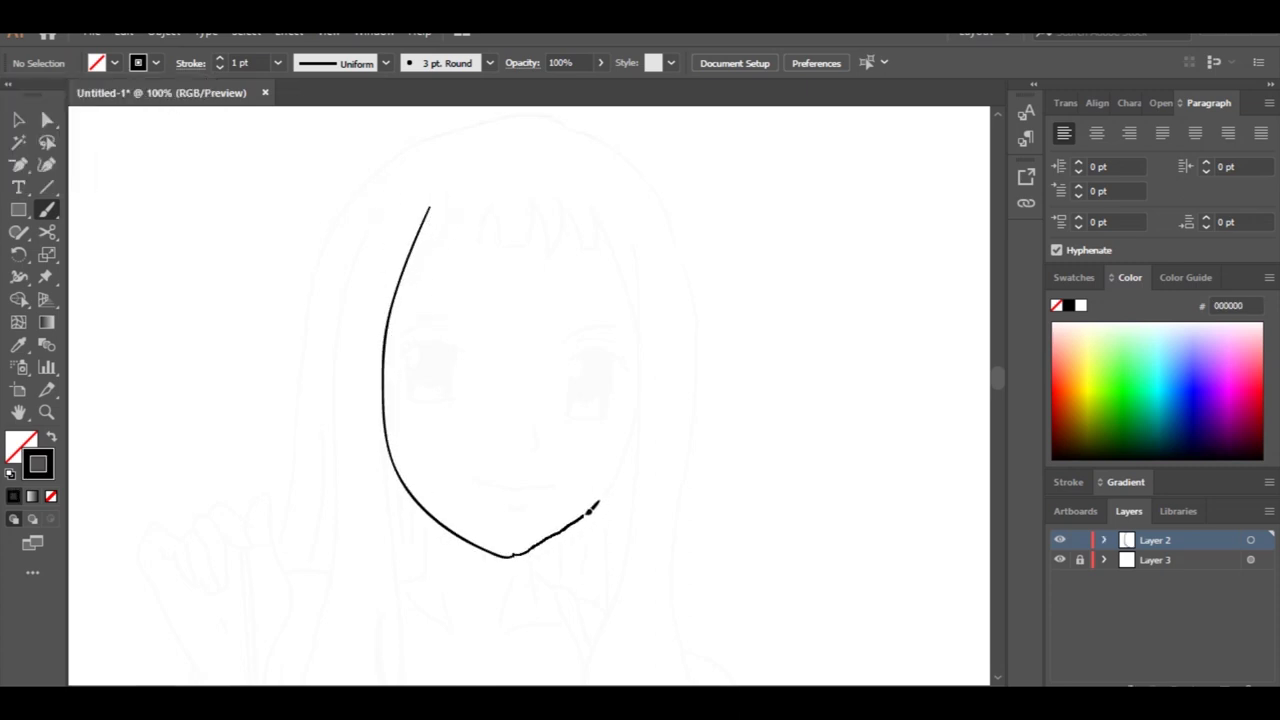
left_click_drag(592, 508, 638, 403)
left_click_drag(632, 240, 640, 406)
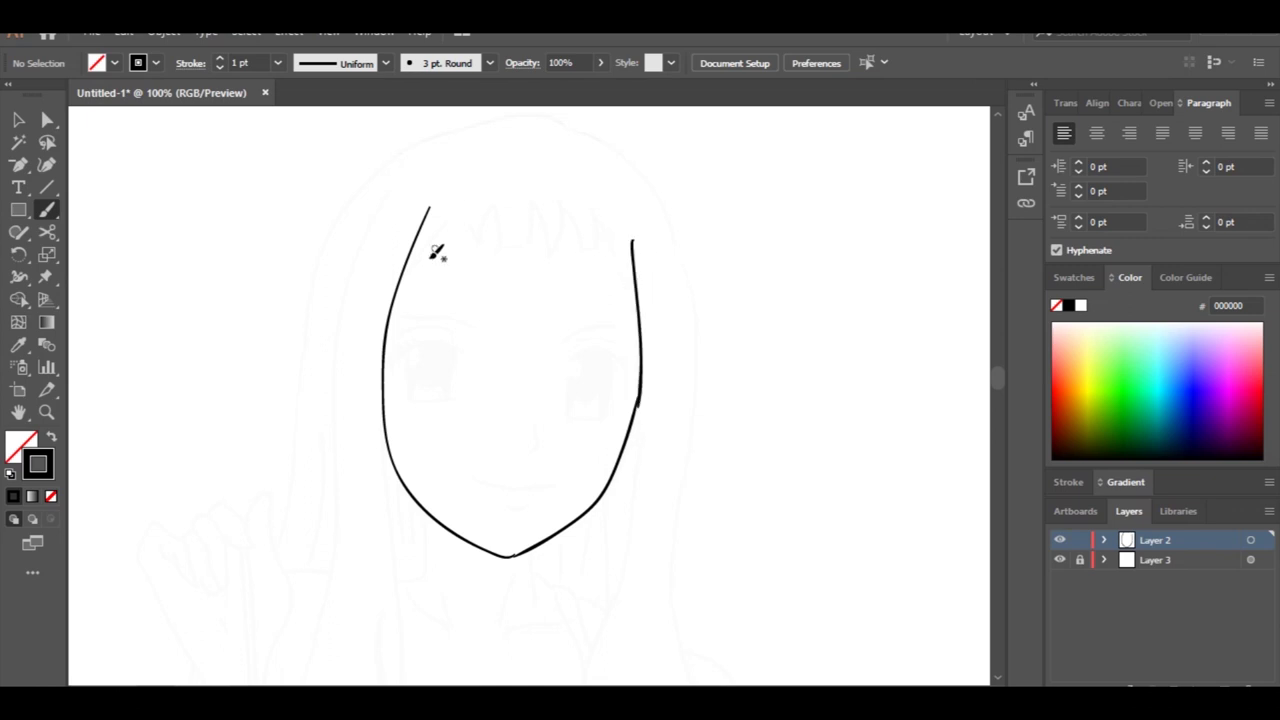
mouse_move(403, 272)
left_mouse_down()
mouse_move(493, 183)
mouse_move(477, 235)
mouse_move(509, 188)
mouse_move(499, 219)
mouse_move(534, 229)
mouse_move(531, 203)
mouse_move(562, 233)
mouse_move(568, 207)
mouse_move(589, 244)
mouse_move(587, 192)
mouse_move(638, 310)
left_mouse_up()
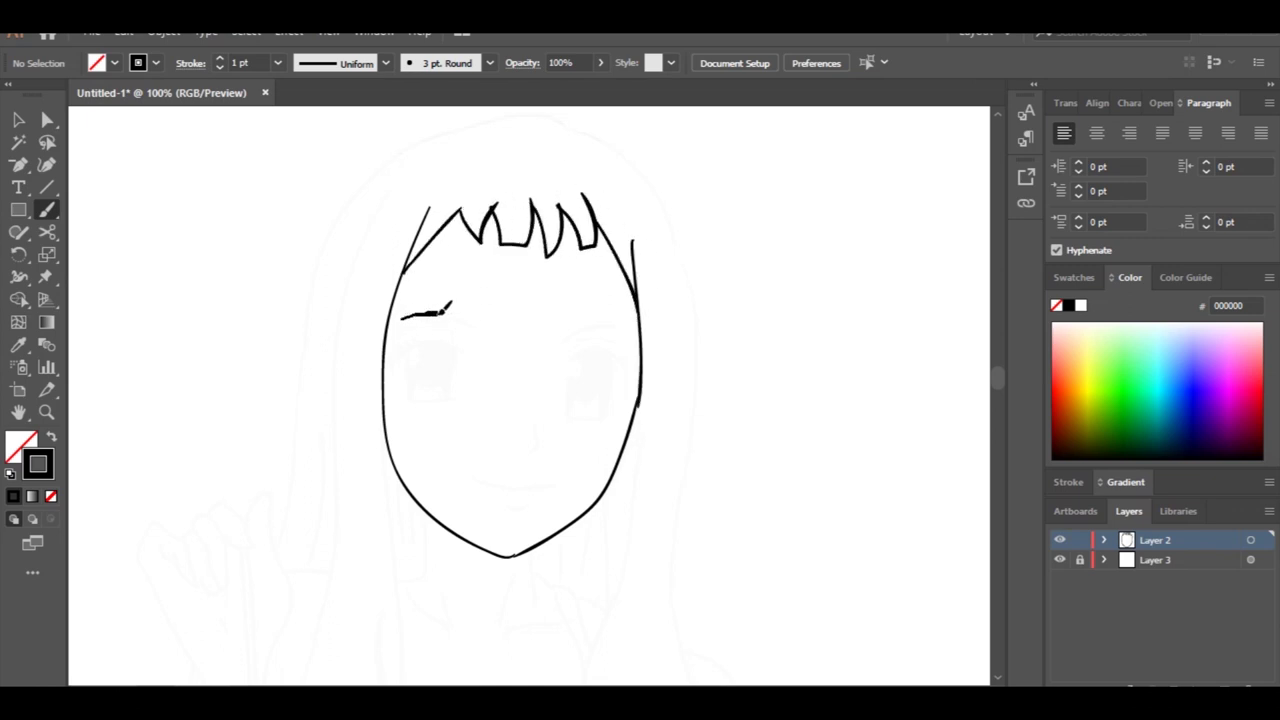
Step: Trace the eyebrows, the nose and both eyes, with filled black irises, eyelids and lashes
left_click_drag(449, 303, 474, 326)
left_click_drag(567, 341, 618, 327)
mouse_move(398, 338)
left_mouse_down()
mouse_move(429, 318)
mouse_move(407, 352)
mouse_move(437, 337)
mouse_move(472, 362)
left_mouse_up()
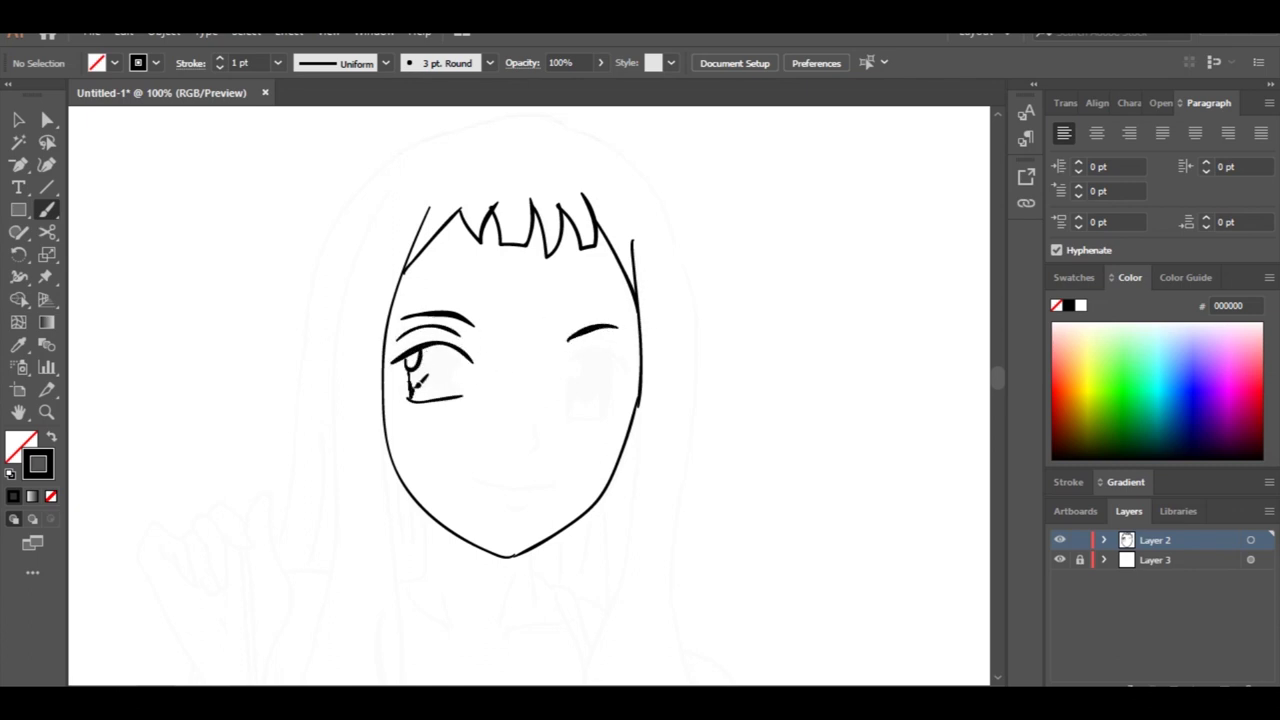
left_click_drag(419, 362, 414, 382)
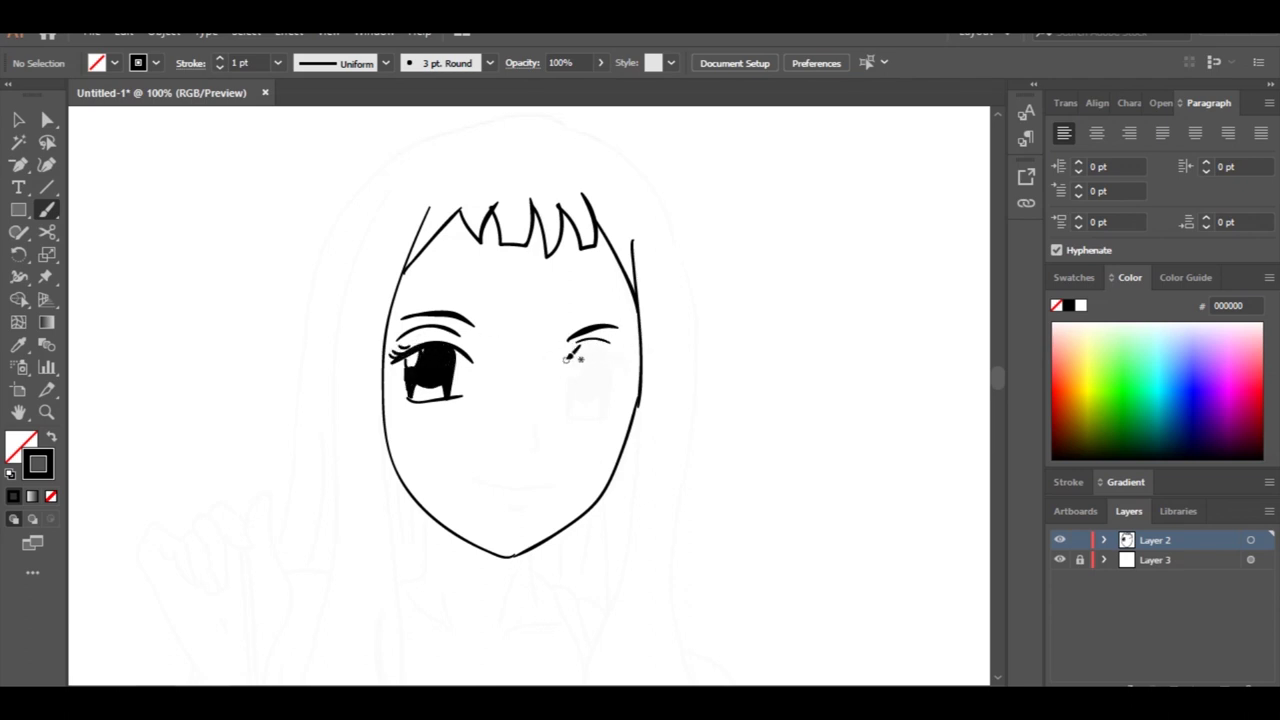
mouse_move(568, 353)
left_mouse_down()
mouse_move(605, 352)
mouse_move(623, 373)
mouse_move(573, 374)
mouse_move(588, 357)
mouse_move(574, 380)
mouse_move(614, 363)
mouse_move(604, 418)
left_mouse_up()
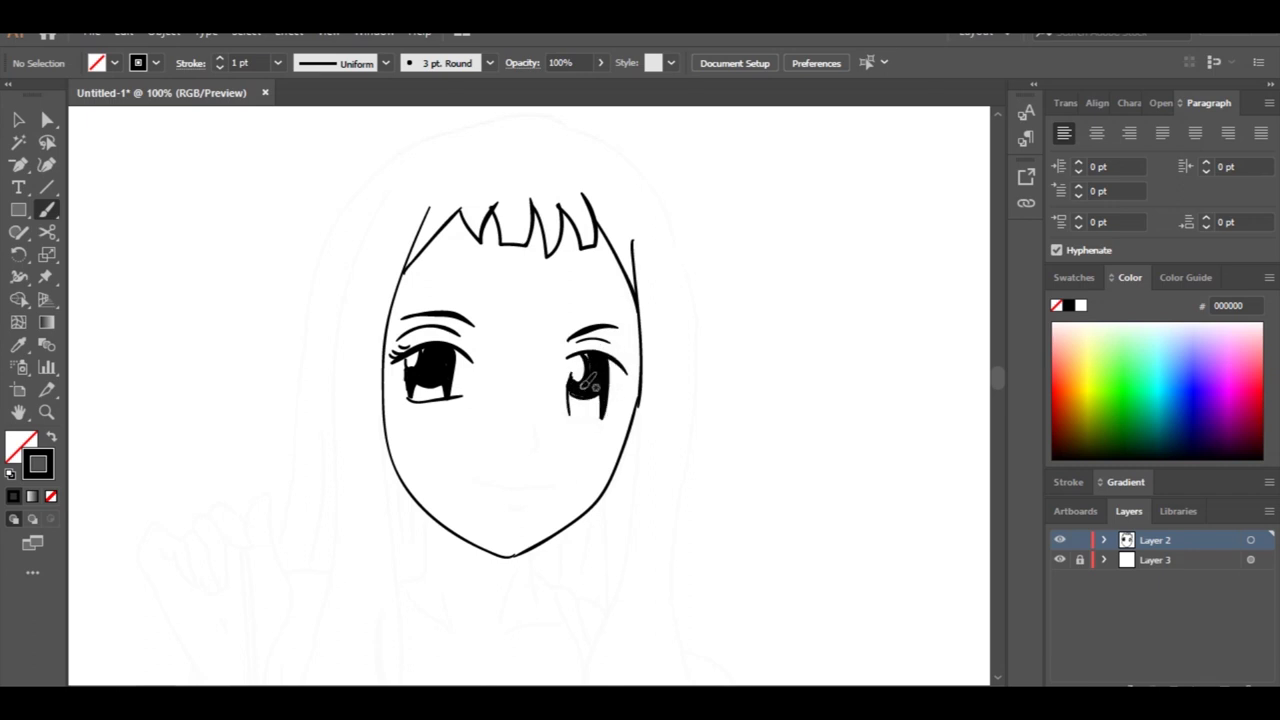
left_click_drag(568, 405, 604, 420)
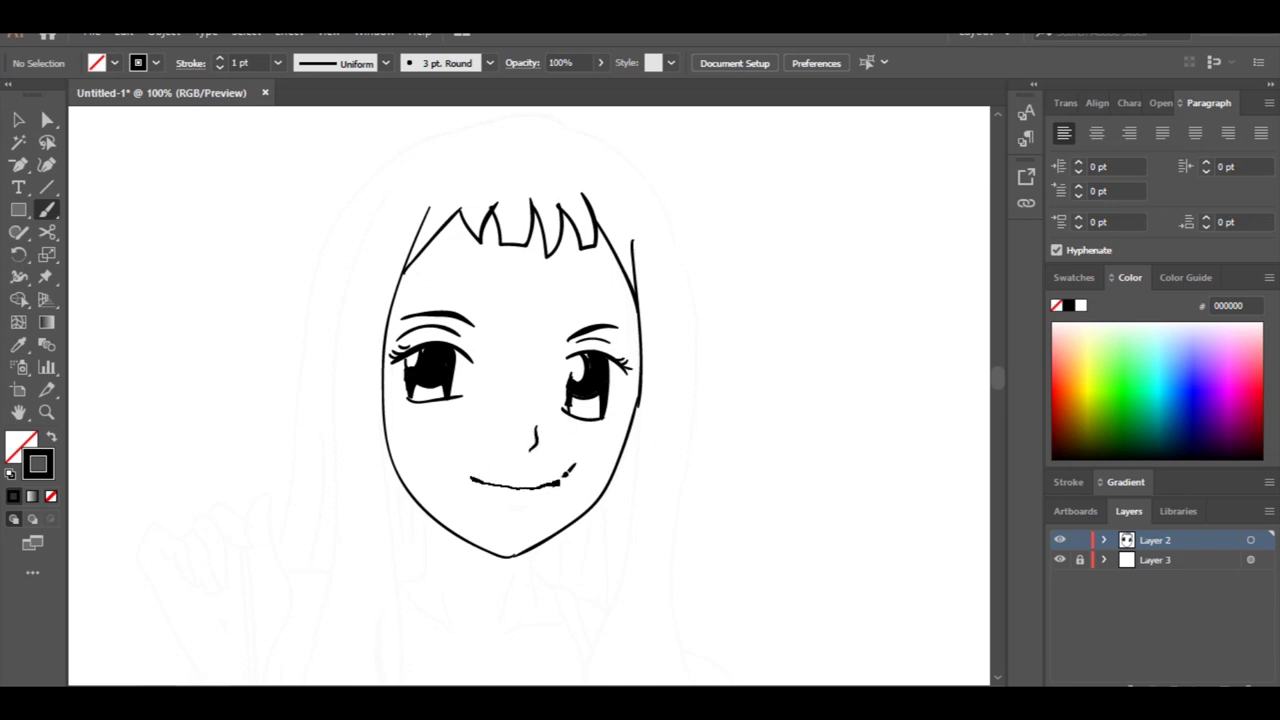
Step: Redraw the mouth as one smooth smiling curve and add the short lip mark beneath it
left_click_drag(559, 483, 561, 482)
key("ctrl+z")
mouse_move(476, 477)
left_mouse_down()
mouse_move(573, 472)
mouse_move(530, 507)
left_mouse_up()
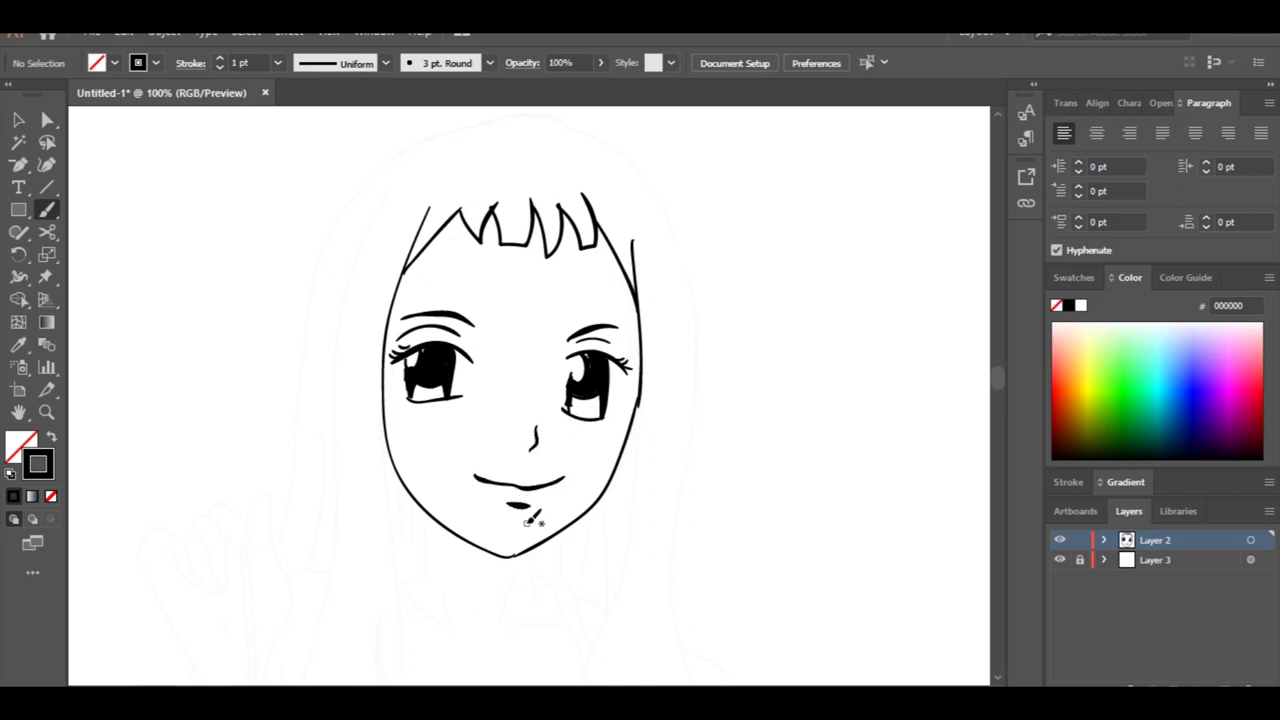
Step: Trace the outer contour of the hair around the head and the neck lines below the chin
mouse_move(553, 118)
left_mouse_down()
mouse_move(367, 190)
mouse_move(322, 300)
mouse_move(302, 427)
mouse_move(590, 133)
mouse_move(679, 238)
mouse_move(696, 367)
mouse_move(675, 650)
left_mouse_up()
left_click_drag(601, 473, 653, 363)
left_click_drag(590, 452, 597, 503)
left_click_drag(474, 400, 462, 468)
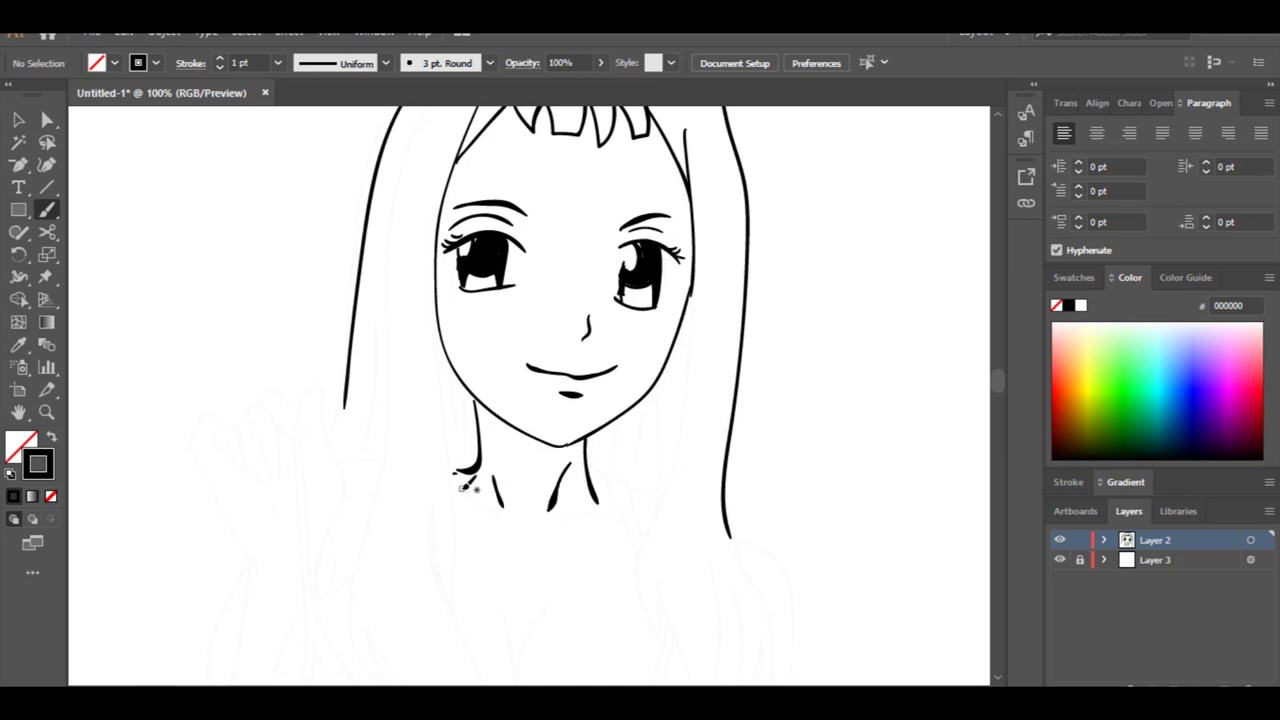
Step: Trace the neck strap and shoulder lines and the short hair strands behind the right side of the neck
mouse_move(606, 470)
left_mouse_down()
mouse_move(636, 550)
mouse_move(656, 500)
left_mouse_up()
left_click_drag(604, 480, 640, 536)
left_click_drag(612, 418, 612, 450)
left_click_drag(640, 410, 660, 460)
Step: Trace the edges of the long hair locks falling on both sides of the face
mouse_move(692, 292)
left_mouse_down()
mouse_move(662, 490)
mouse_move(662, 638)
left_mouse_up()
mouse_move(448, 302)
left_mouse_down()
mouse_move(437, 347)
mouse_move(470, 600)
left_mouse_up()
left_click_drag(440, 490, 432, 670)
scroll(414, 200, "up", 3)
left_click_drag(470, 162, 376, 620)
left_click_drag(366, 666, 411, 507)
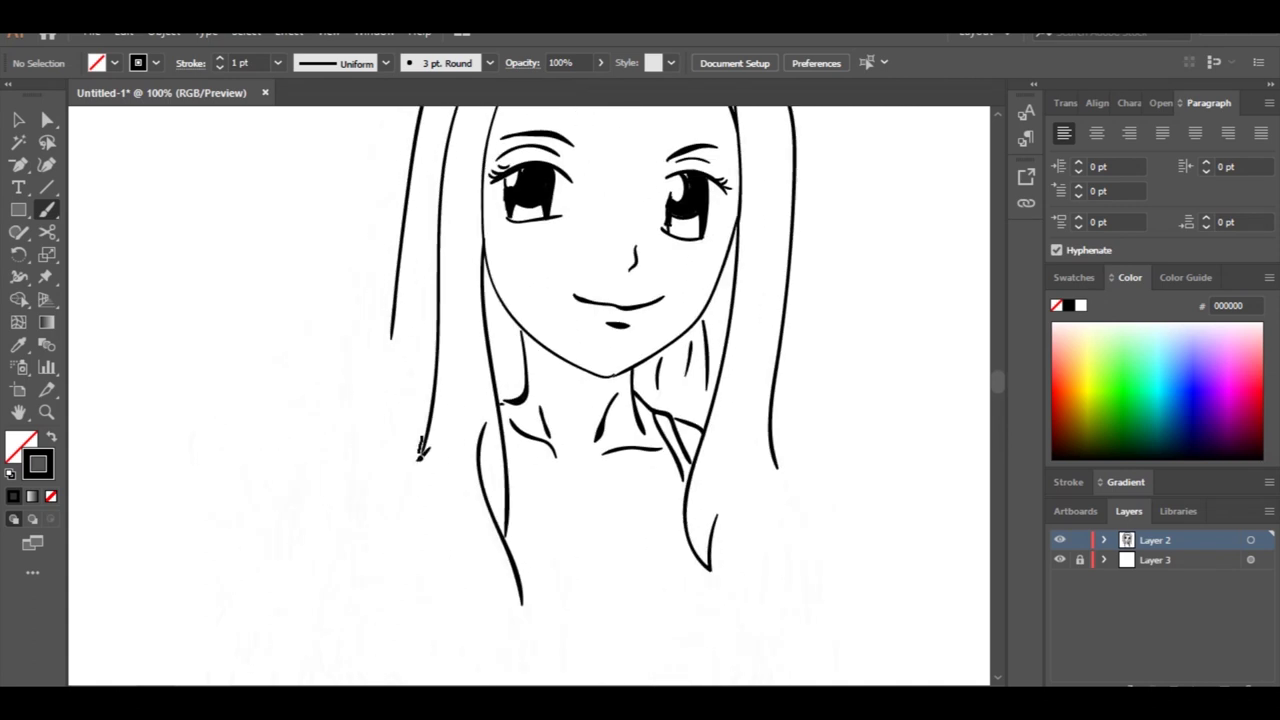
Step: Trace the pointed tips of the left hair lock and the strands beside it above the shoulder
left_click_drag(421, 440, 434, 622)
mouse_move(434, 622)
left_mouse_down()
mouse_move(415, 572)
mouse_move(468, 656)
left_mouse_up()
mouse_move(469, 656)
left_mouse_down()
mouse_move(470, 567)
mouse_move(471, 606)
left_mouse_up()
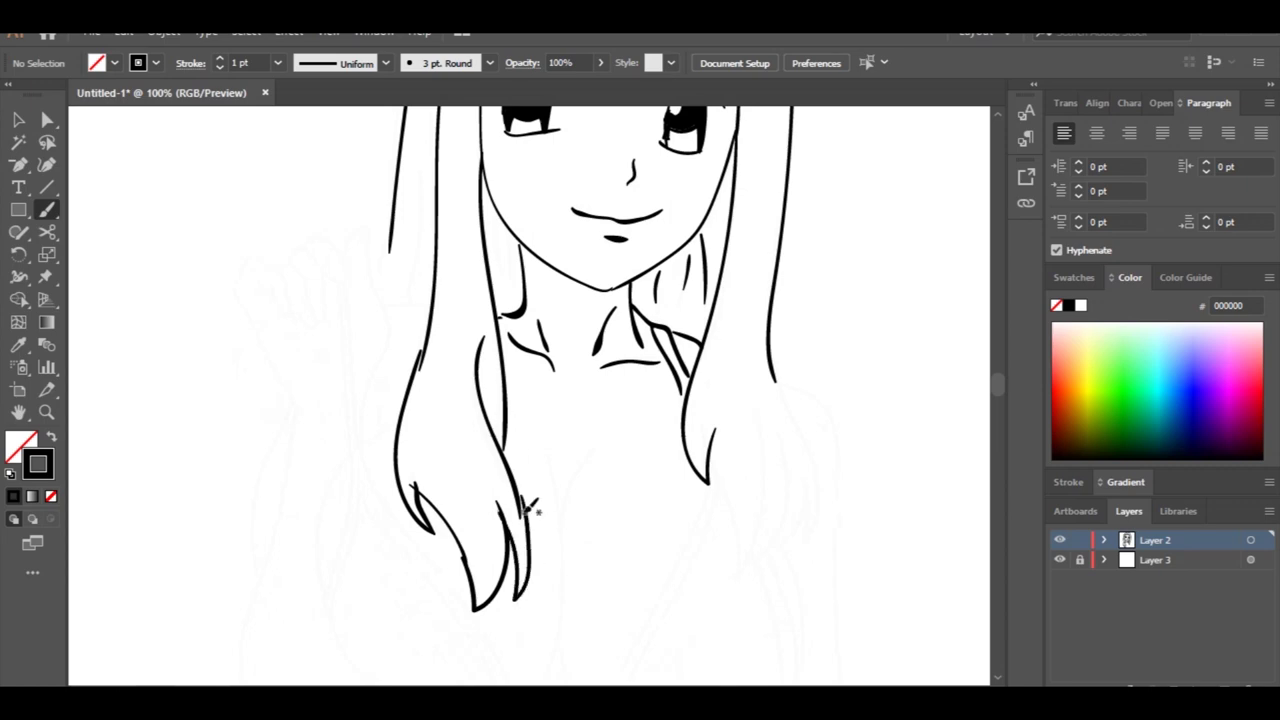
scroll(439, 465, "up", 5)
left_click_drag(452, 486, 432, 324)
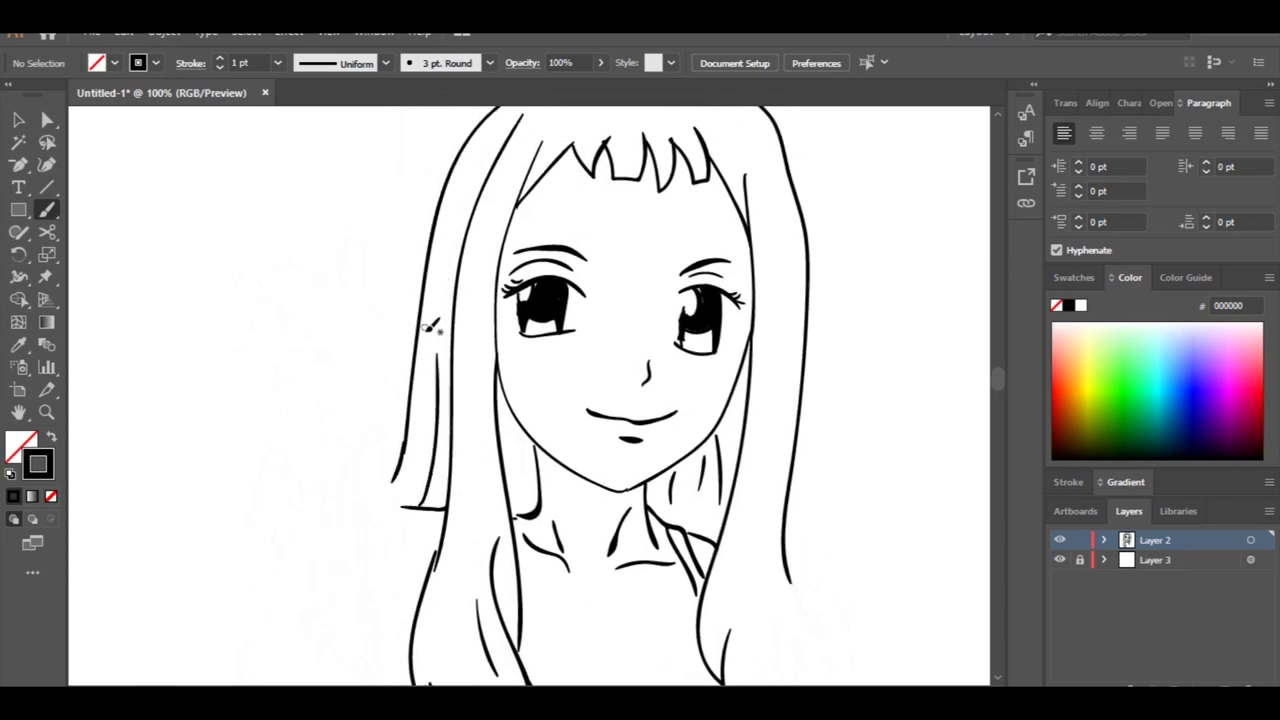
Step: Trace the pointed tips of the right hair lock and the right shoulder and outer arm
left_click_drag(700, 335, 559, 235)
left_click_drag(625, 340, 608, 240)
left_click_drag(569, 432, 603, 578)
mouse_move(604, 575)
left_mouse_down()
mouse_move(616, 540)
mouse_move(611, 421)
left_mouse_up()
mouse_move(610, 557)
left_mouse_down()
mouse_move(636, 436)
mouse_move(657, 458)
mouse_move(656, 540)
left_mouse_up()
left_click_drag(659, 538, 629, 356)
mouse_move(638, 388)
left_mouse_down()
mouse_move(701, 459)
mouse_move(683, 601)
left_mouse_up()
left_click_drag(679, 533, 647, 329)
left_click_drag(651, 370, 691, 648)
mouse_move(615, 372)
left_mouse_down()
mouse_move(666, 520)
mouse_move(752, 484)
left_mouse_up()
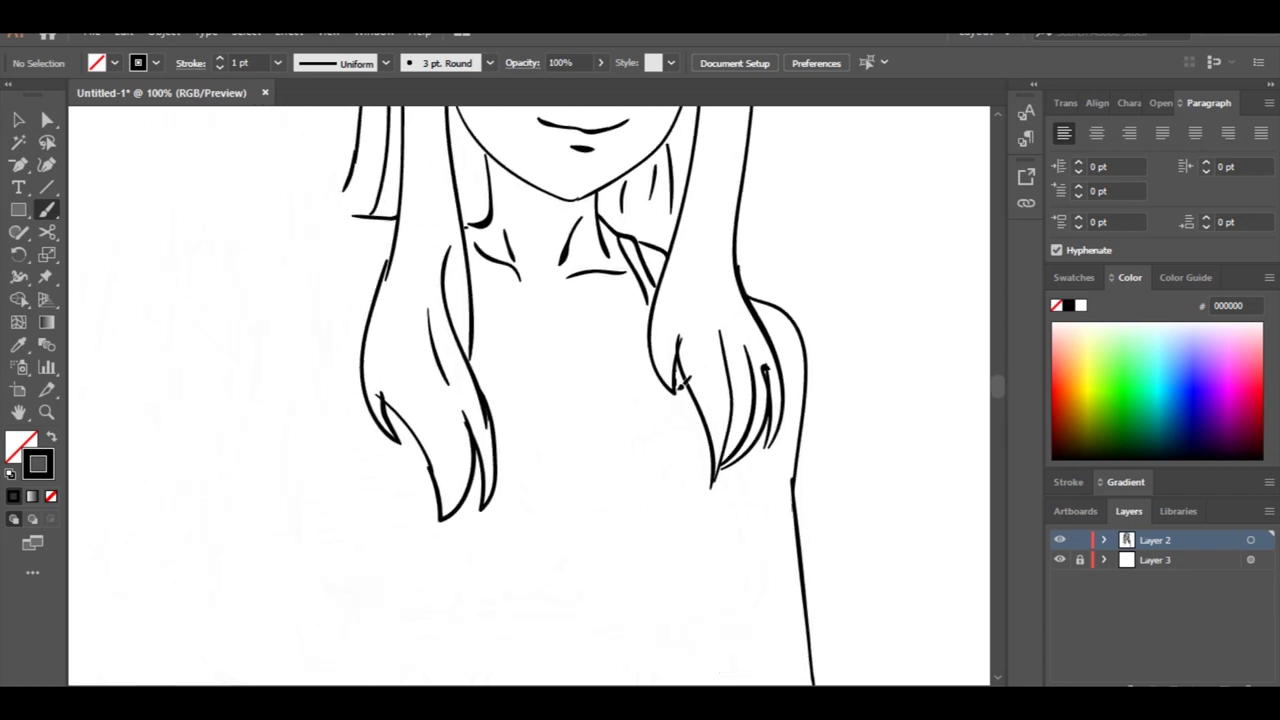
Step: Trace the double strap line below the right hair lock and the torso contour beside and beneath it
mouse_move(676, 390)
left_mouse_down()
mouse_move(636, 504)
mouse_move(573, 606)
mouse_move(652, 492)
mouse_move(592, 603)
left_mouse_up()
mouse_move(752, 455)
left_mouse_down()
mouse_move(766, 488)
mouse_move(752, 625)
left_mouse_up()
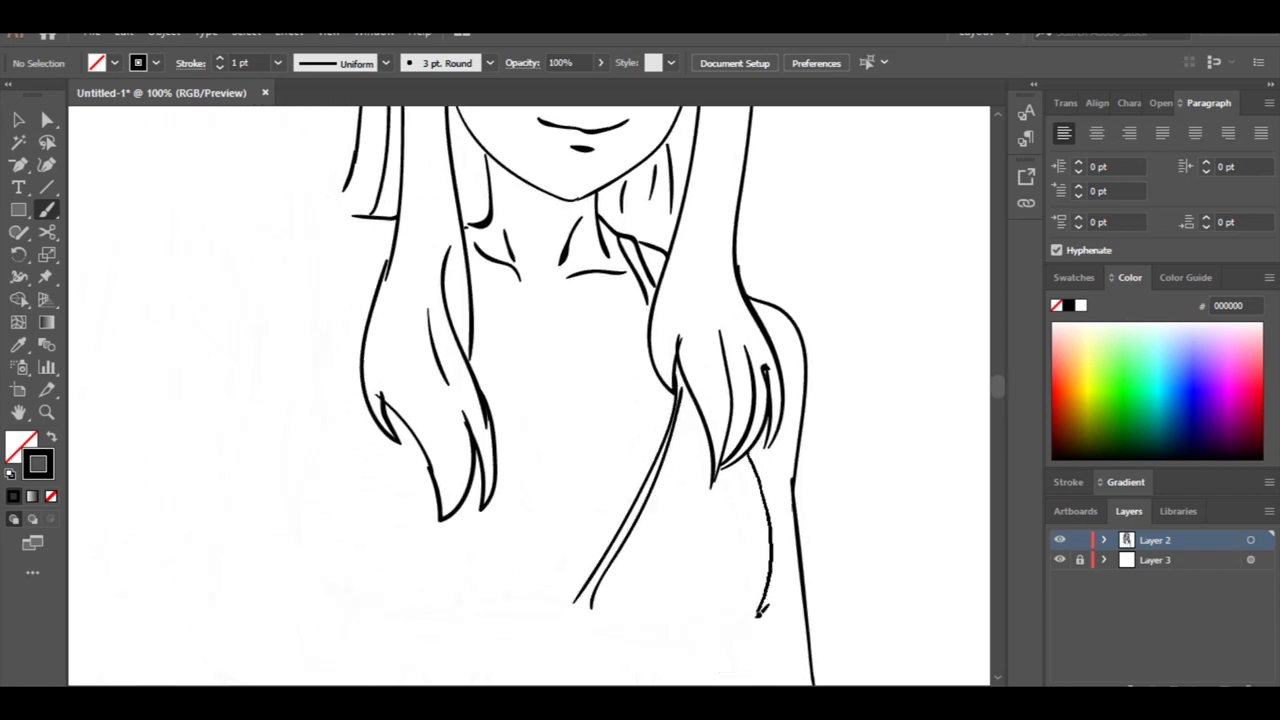
scroll(783, 527, "down", 3)
scroll(783, 527, "left", 1)
mouse_move(783, 527)
left_mouse_down()
mouse_move(695, 562)
mouse_move(613, 538)
mouse_move(588, 518)
left_mouse_up()
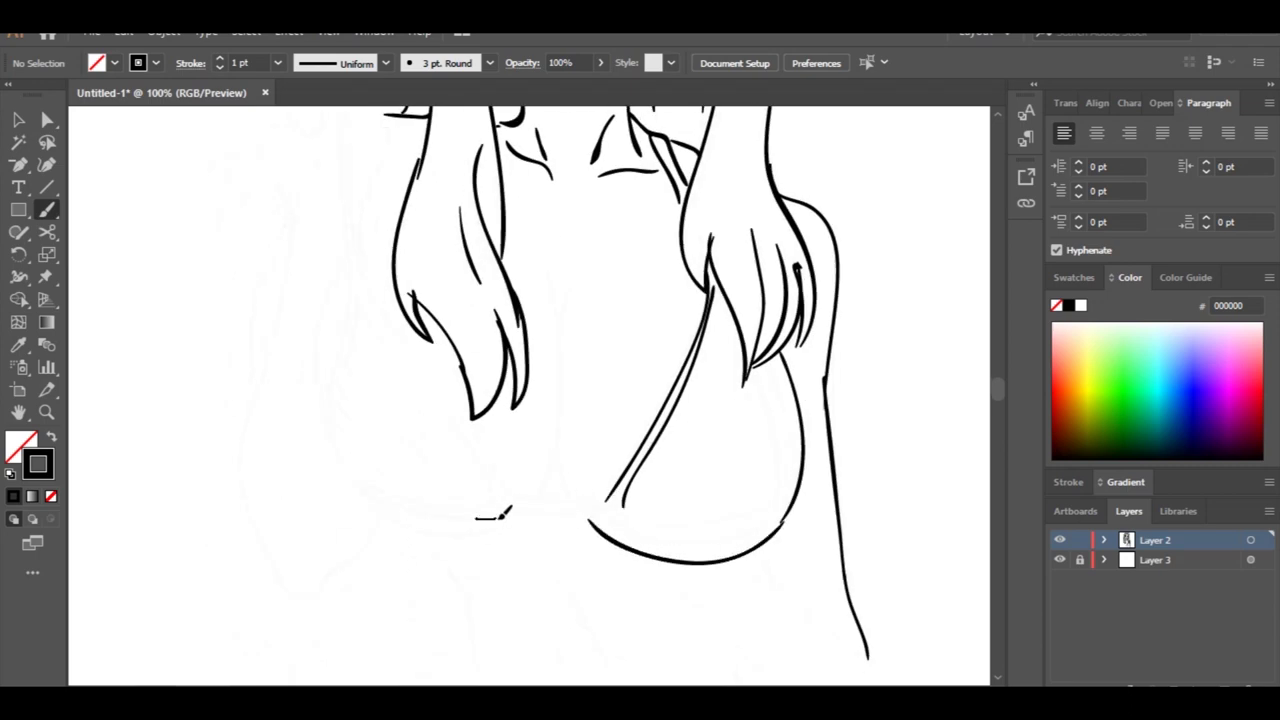
Step: Trace the edges of the right bikini cup and the band running across to the left
mouse_move(503, 514)
left_mouse_down()
mouse_move(585, 514)
mouse_move(673, 541)
mouse_move(780, 524)
left_mouse_up()
mouse_move(622, 505)
left_mouse_down()
mouse_move(725, 519)
mouse_move(790, 486)
mouse_move(756, 361)
left_mouse_up()
mouse_move(763, 361)
left_mouse_down()
mouse_move(798, 450)
mouse_move(795, 489)
left_mouse_up()
left_click_drag(700, 478, 801, 536)
left_click_drag(708, 559, 621, 556)
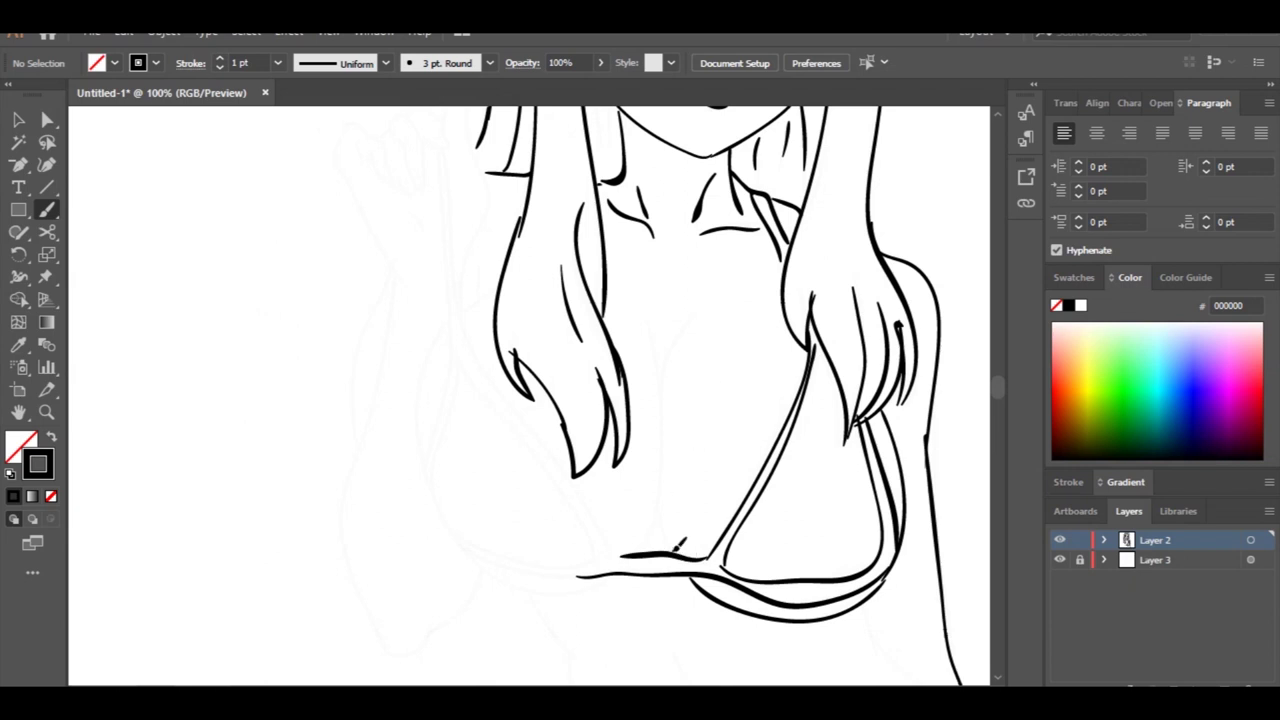
Step: Trace the curved centre lines of the torso above the bikini band
mouse_move(635, 312)
left_mouse_down()
mouse_move(659, 368)
mouse_move(637, 556)
left_mouse_up()
left_click_drag(655, 374, 703, 308)
left_click_drag(698, 404, 811, 377)
scroll(712, 366, "up", 1)
Step: Trace the left bikini cup with its straps and the torso contour around it
mouse_move(740, 580)
left_mouse_down()
mouse_move(608, 591)
mouse_move(528, 386)
mouse_move(550, 322)
left_mouse_up()
left_click_drag(585, 345, 583, 447)
scroll(648, 615, "down", 2)
mouse_move(568, 580)
left_mouse_down()
mouse_move(700, 607)
mouse_move(692, 622)
left_mouse_up()
mouse_move(718, 580)
left_mouse_down()
mouse_move(760, 602)
mouse_move(570, 369)
left_mouse_up()
mouse_move(614, 442)
left_mouse_down()
mouse_move(618, 508)
mouse_move(702, 646)
left_mouse_up()
mouse_move(573, 473)
left_mouse_down()
mouse_move(546, 589)
mouse_move(563, 414)
left_mouse_up()
Step: Trace the raised hand holding the strap, with its thumb, folded fingers and wrist, redrawing the faulty stroke
left_click_drag(553, 374, 580, 526)
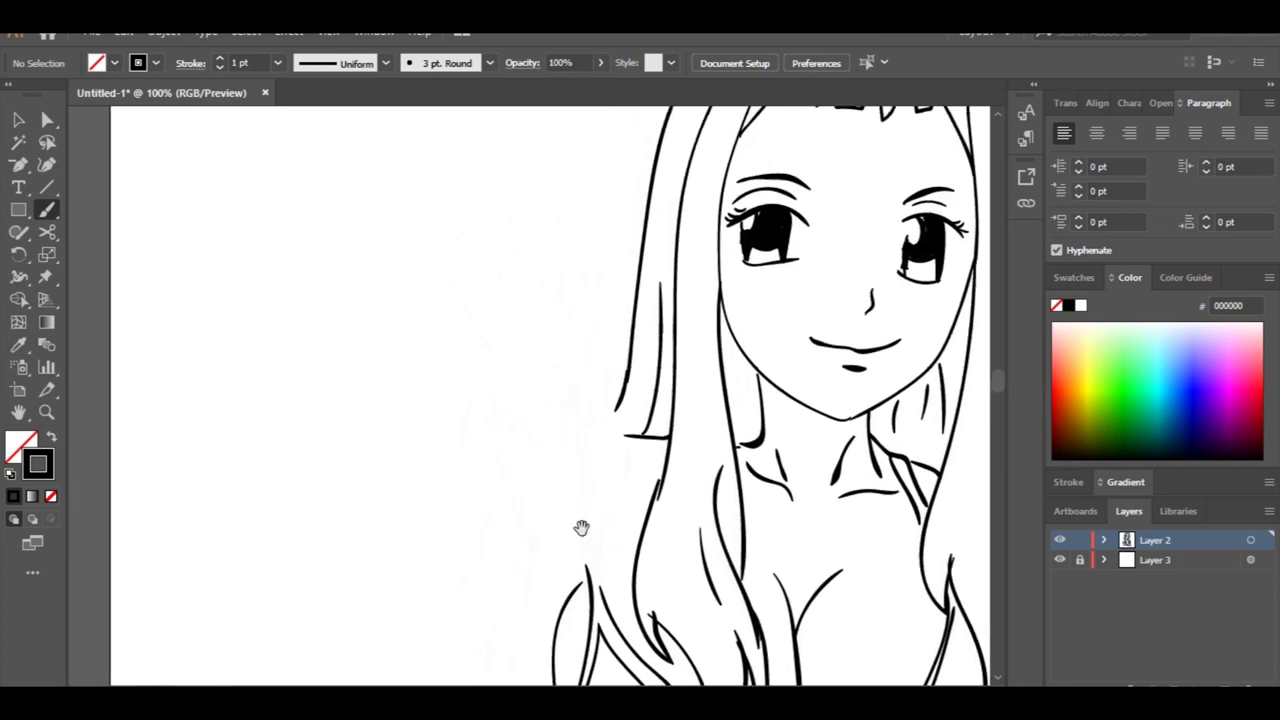
left_click_drag(590, 572, 580, 420)
left_click_drag(606, 605, 587, 425)
mouse_move(636, 558)
left_mouse_down()
mouse_move(619, 554)
mouse_move(598, 418)
mouse_move(566, 424)
mouse_move(598, 466)
left_mouse_up()
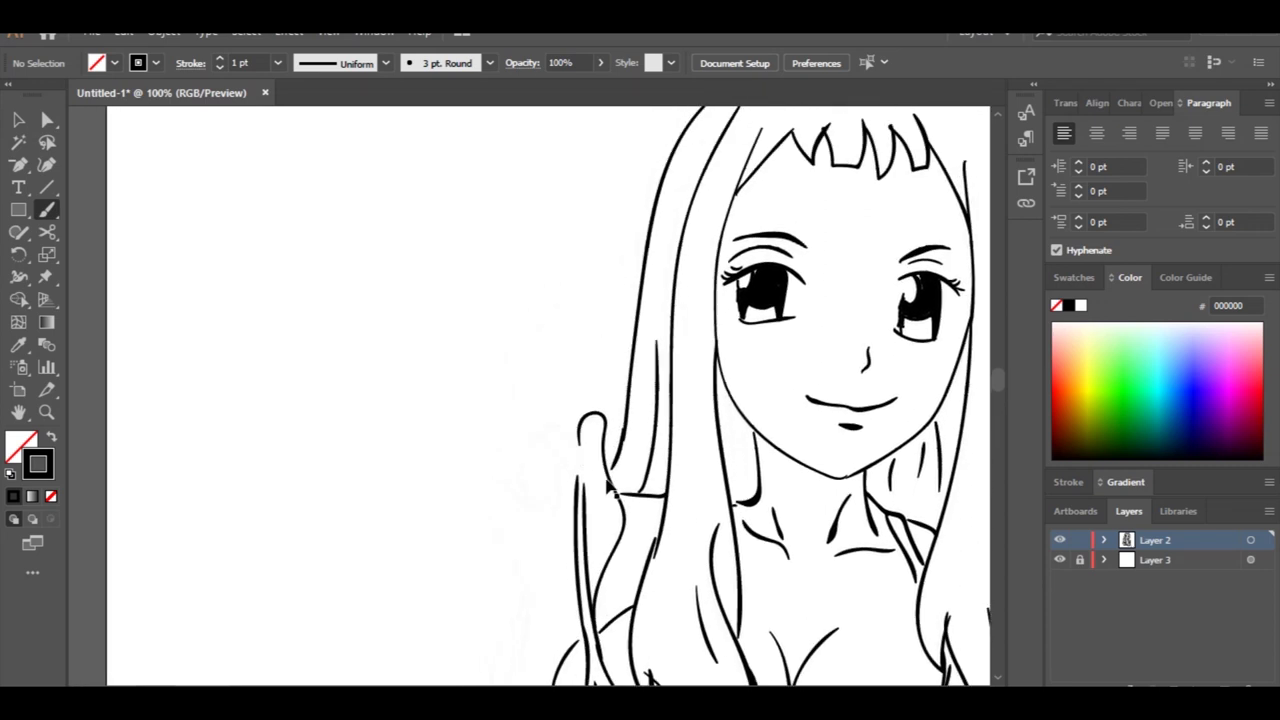
key("ctrl+z")
mouse_move(604, 617)
left_mouse_down()
mouse_move(602, 440)
mouse_move(580, 440)
mouse_move(588, 470)
mouse_move(566, 452)
mouse_move(548, 510)
mouse_move(542, 462)
mouse_move(522, 460)
left_mouse_up()
mouse_move(505, 476)
left_mouse_down()
mouse_move(528, 507)
mouse_move(490, 474)
mouse_move(534, 598)
left_mouse_up()
left_click_drag(545, 528, 564, 556)
Step: Trace the forearm, elbow and upper arm contours below the raised hand
mouse_move(590, 605)
left_mouse_down()
mouse_move(631, 411)
mouse_move(518, 657)
left_mouse_up()
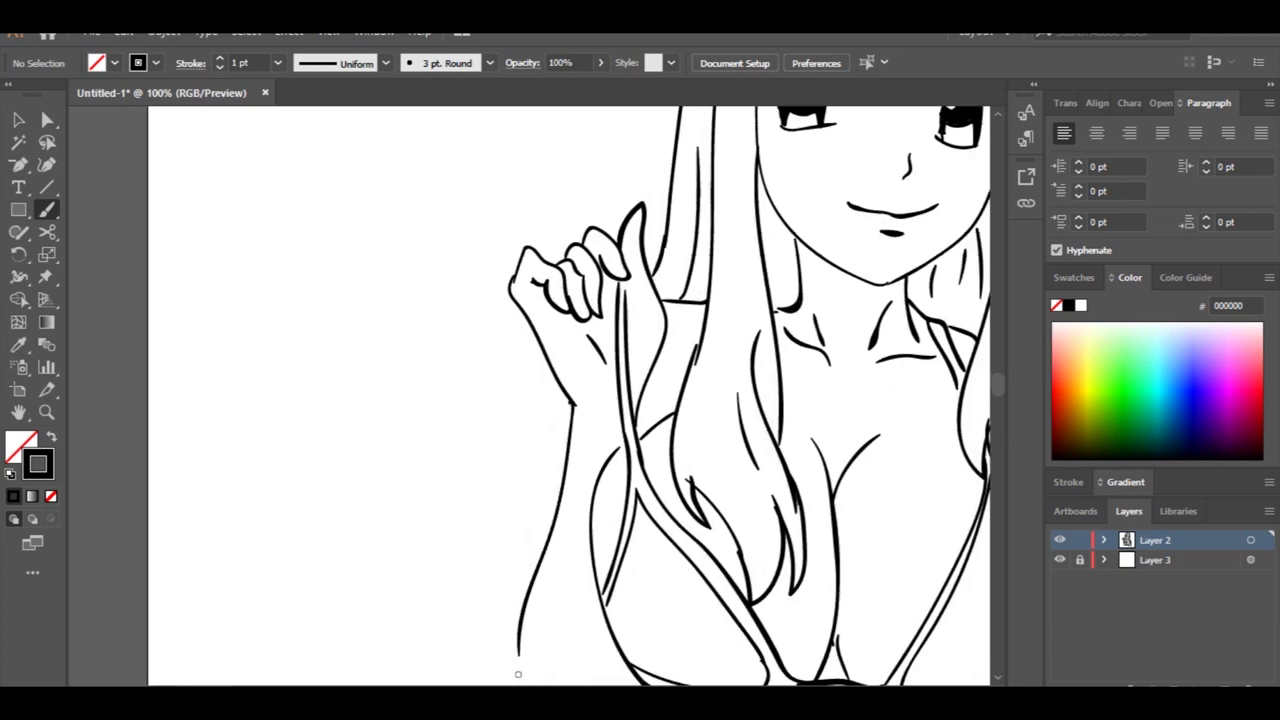
left_click_drag(568, 400, 530, 550)
left_click_drag(631, 483, 537, 301)
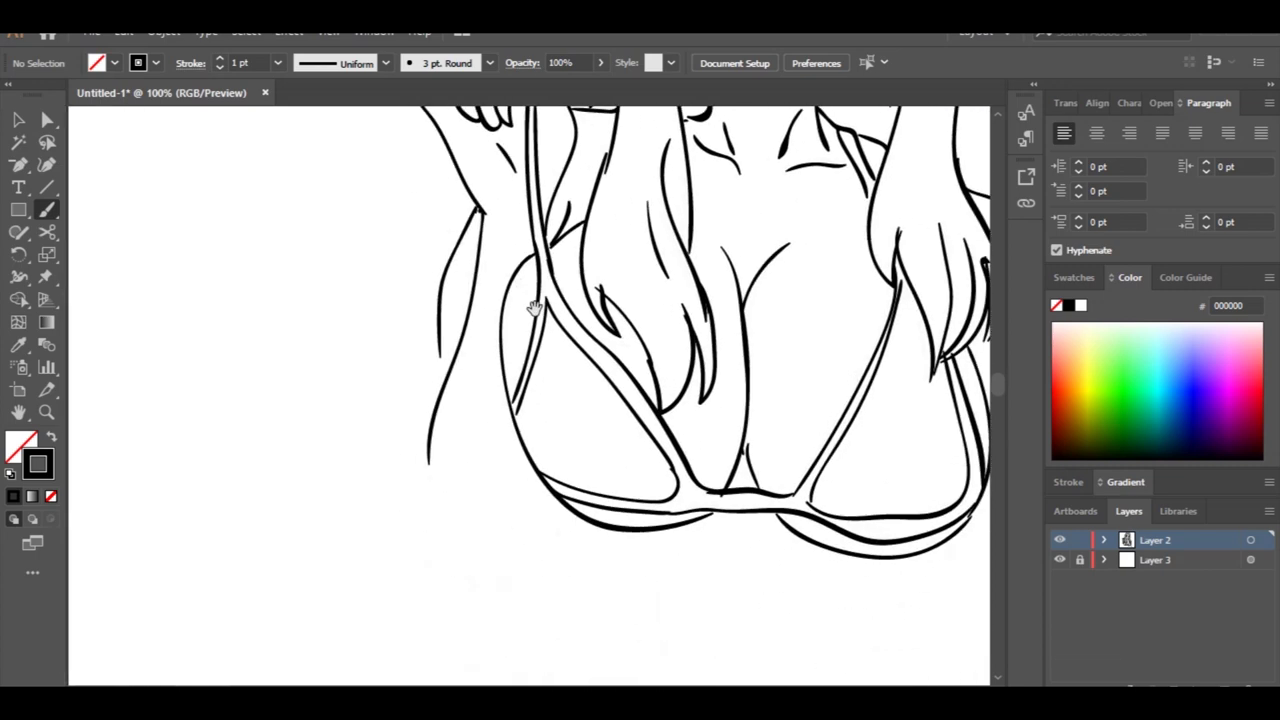
mouse_move(430, 445)
left_mouse_down()
mouse_move(460, 540)
mouse_move(568, 520)
left_mouse_up()
mouse_move(656, 548)
left_mouse_down()
mouse_move(583, 422)
mouse_move(594, 475)
mouse_move(591, 367)
left_mouse_up()
left_click_drag(582, 354, 602, 513)
Step: Trace the right contour of the waist, hip and outer thigh
left_click_drag(745, 338, 430, 432)
mouse_move(560, 398)
left_mouse_down()
mouse_move(663, 500)
mouse_move(730, 600)
left_mouse_up()
left_click_drag(654, 554, 577, 320)
mouse_move(640, 362)
left_mouse_down()
mouse_move(700, 449)
mouse_move(720, 614)
left_mouse_up()
left_click_drag(623, 545, 683, 231)
left_click_drag(780, 300, 688, 684)
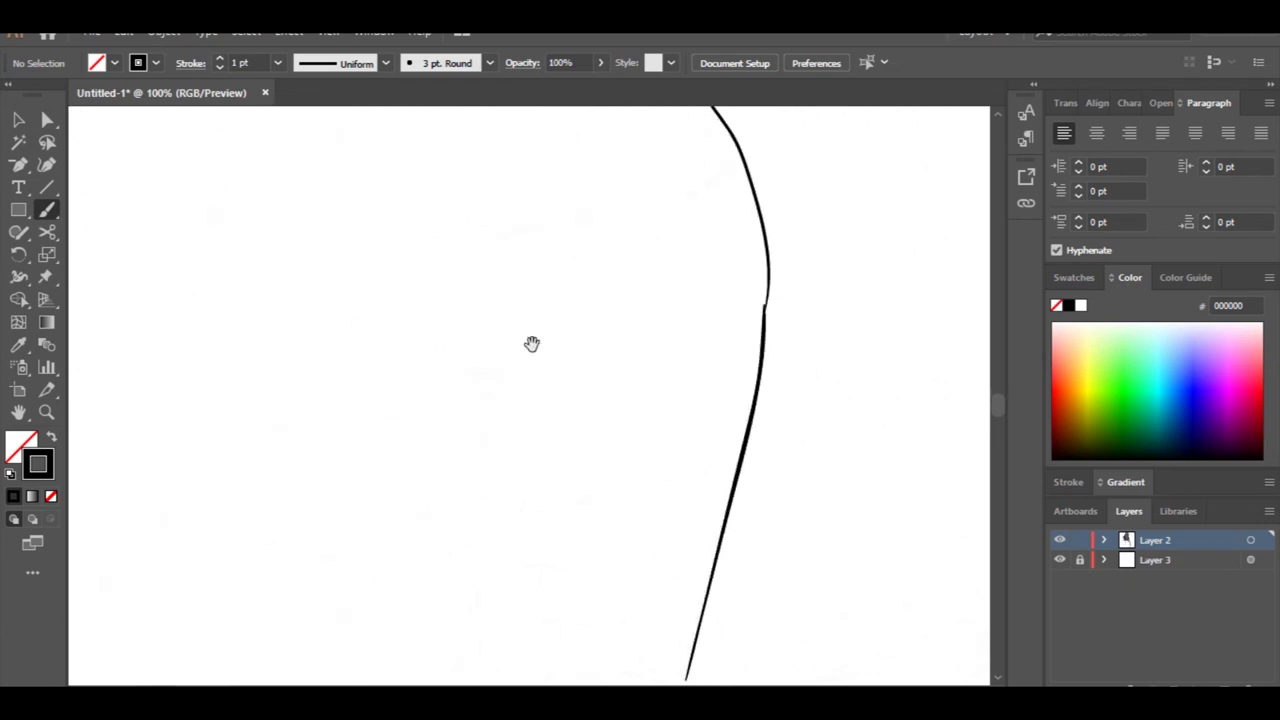
Step: Trace the left contour of the hip and outer thigh
left_click_drag(529, 343, 714, 567)
left_click_drag(458, 250, 326, 685)
left_click_drag(506, 523, 613, 235)
left_click_drag(434, 392, 367, 685)
Step: Trace the abdomen line and add the navel mark
mouse_move(718, 160)
left_mouse_down()
mouse_move(504, 532)
mouse_move(545, 653)
left_mouse_up()
left_click_drag(468, 334, 500, 417)
left_click_drag(529, 458, 538, 490)
Step: Trace the upper and lower edges of the bikini bottom and the two short hip creases
left_click_drag(607, 493, 634, 237)
mouse_move(371, 362)
left_mouse_down()
mouse_move(629, 406)
mouse_move(890, 303)
left_mouse_up()
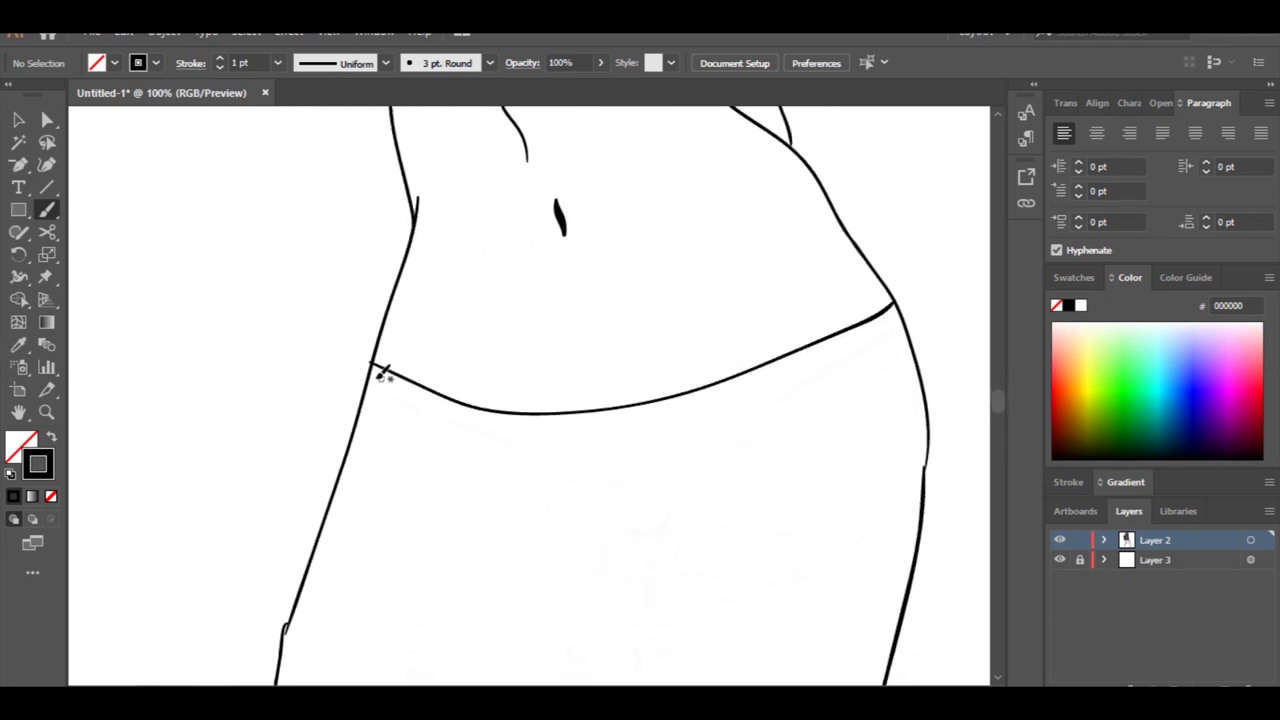
mouse_move(370, 376)
left_mouse_down()
mouse_move(655, 531)
mouse_move(862, 336)
mouse_move(905, 330)
left_mouse_up()
left_click_drag(757, 329, 729, 370)
left_click_drag(460, 356, 506, 406)
Step: Trace the inner line of the right leg down past the knee and extend its outer line
mouse_move(637, 530)
left_mouse_down()
mouse_move(609, 356)
mouse_move(611, 621)
left_mouse_up()
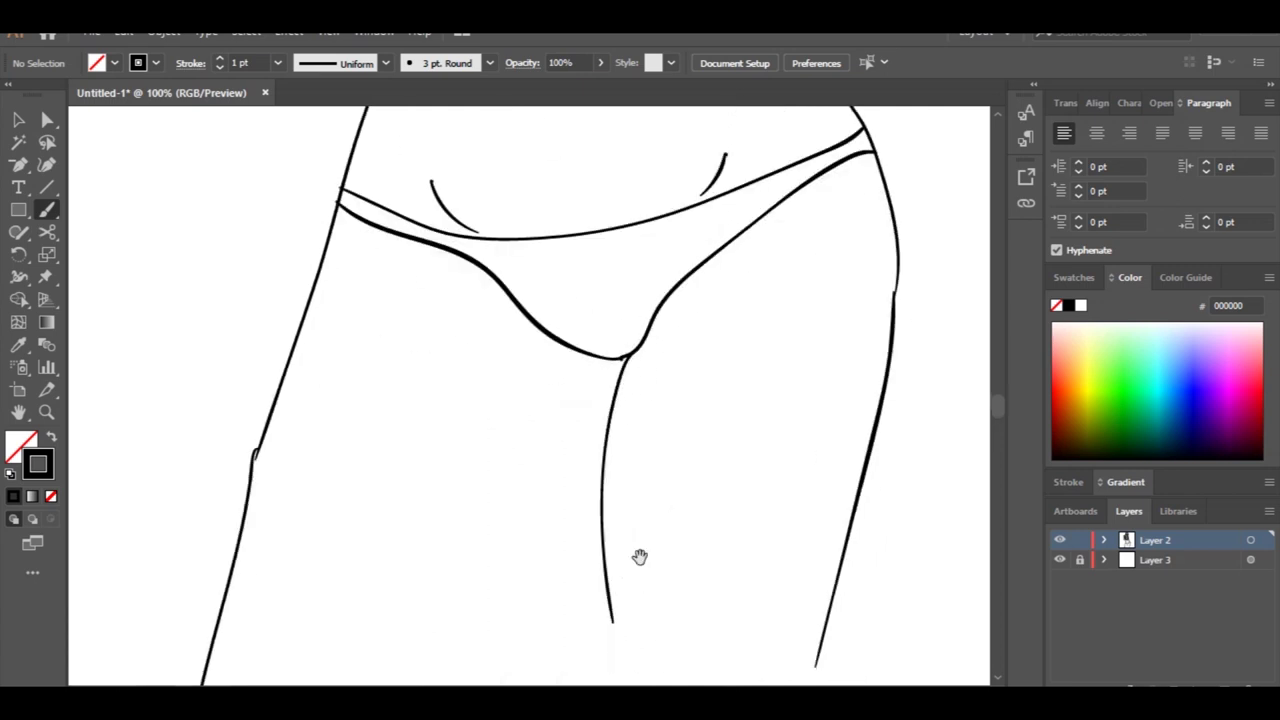
left_click_drag(640, 557, 655, 355)
left_click_drag(625, 404, 627, 638)
mouse_move(640, 620)
left_mouse_down()
mouse_move(646, 402)
mouse_move(650, 660)
left_mouse_up()
mouse_move(840, 231)
left_mouse_down()
mouse_move(777, 509)
mouse_move(798, 645)
left_mouse_up()
mouse_move(622, 177)
left_mouse_down()
mouse_move(711, 394)
mouse_move(753, 590)
left_mouse_up()
Step: Trace the left leg's inner and outer lines with a knee mark, and extend the right leg's outer line
mouse_move(734, 349)
left_mouse_down()
mouse_move(723, 408)
mouse_move(590, 668)
left_mouse_up()
left_click_drag(631, 525, 730, 243)
left_click_drag(690, 386, 554, 638)
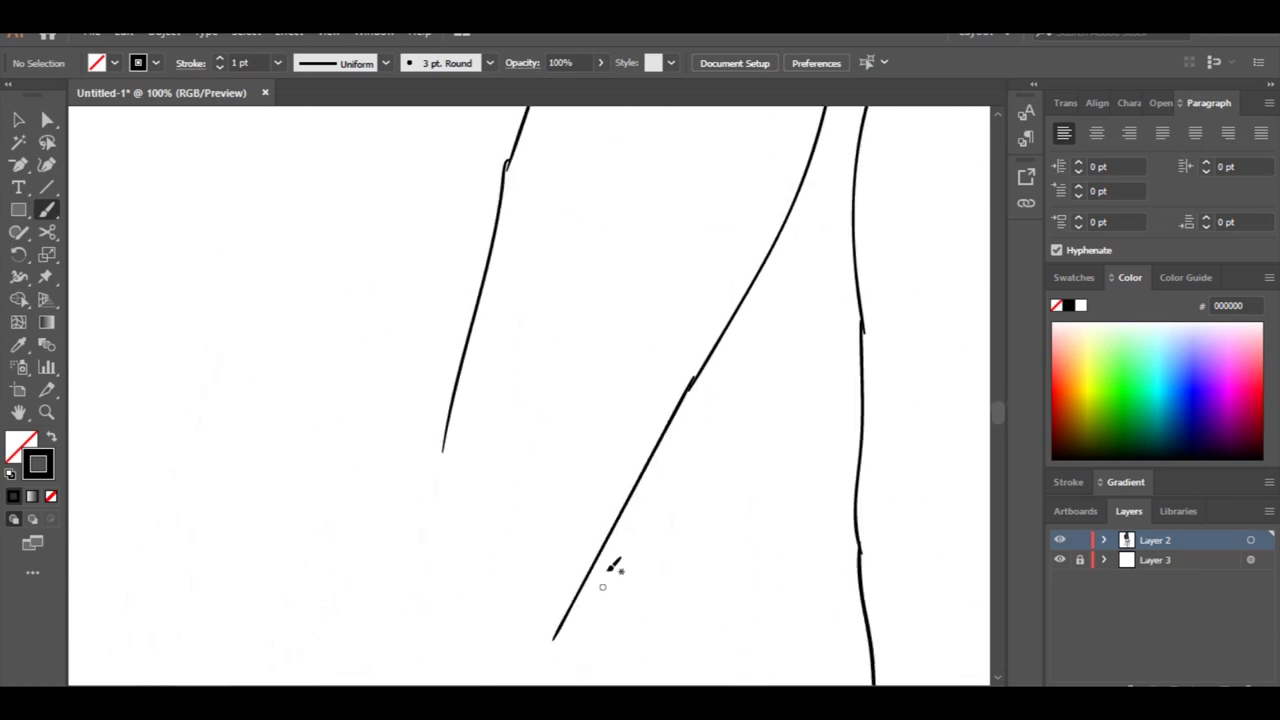
left_click_drag(604, 584, 690, 401)
left_click_drag(640, 454, 588, 589)
left_click_drag(525, 268, 433, 607)
left_click_drag(481, 523, 509, 519)
left_click_drag(562, 395, 413, 448)
left_click_drag(792, 281, 720, 610)
Step: Paint thick black shadow strokes in the hair on both sides of the neck and along the right cheek
left_click_drag(718, 290, 677, 540)
left_click_drag(697, 400, 680, 640)
left_click_drag(725, 180, 689, 551)
left_click_drag(599, 176, 632, 415)
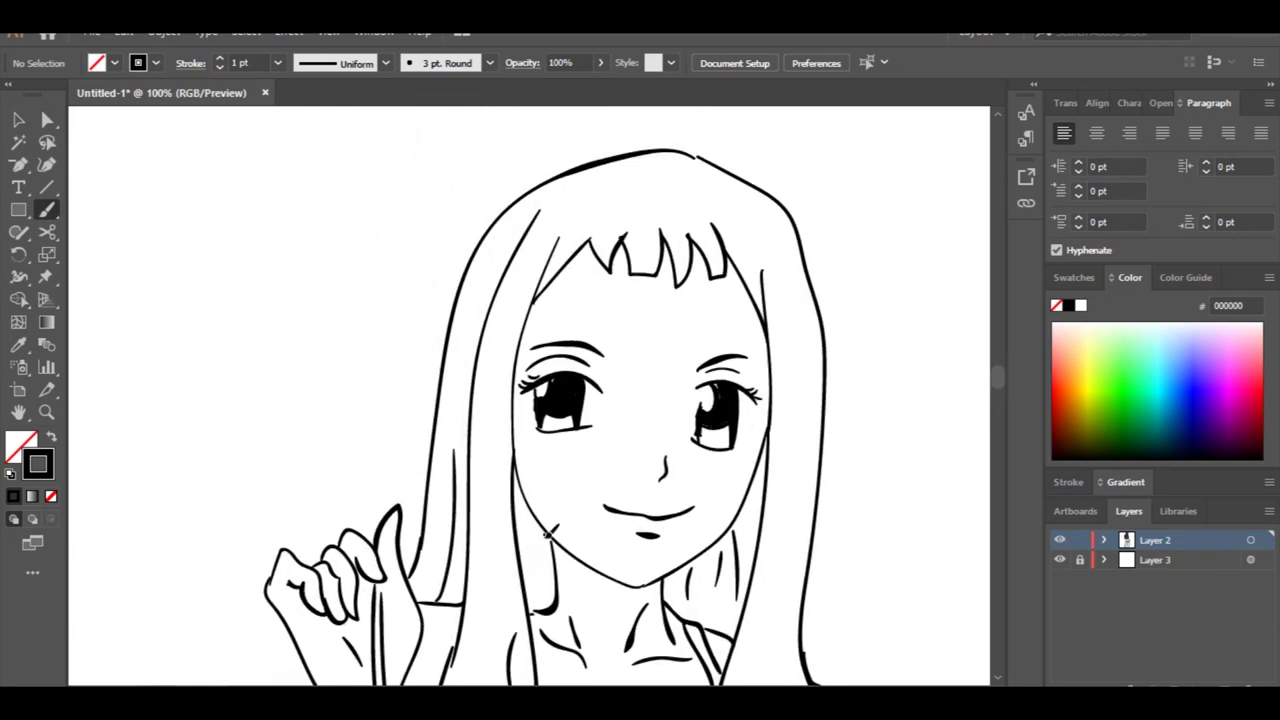
left_click_drag(546, 533, 553, 598)
left_click_drag(527, 510, 533, 580)
left_click_drag(547, 537, 547, 609)
left_click_drag(669, 573, 674, 611)
left_click_drag(722, 541, 712, 609)
left_click_drag(774, 432, 740, 600)
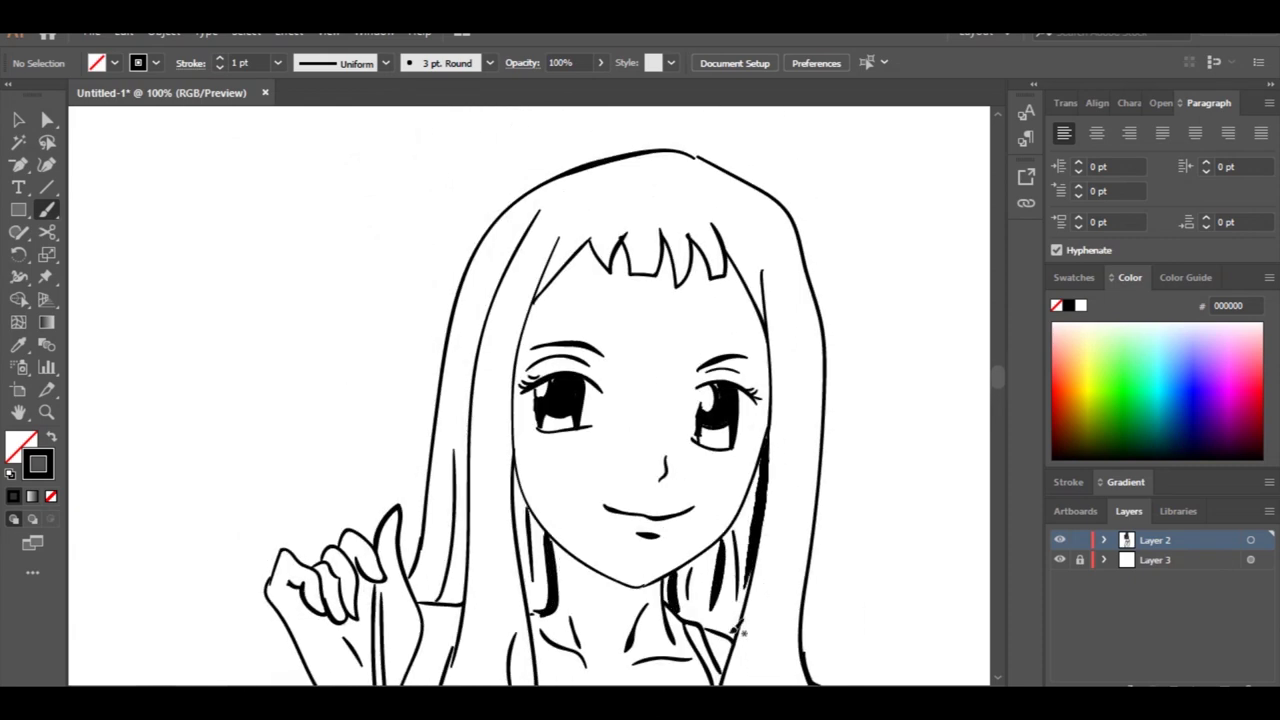
Step: Add strand strokes to the hair at the crown and sides, and darken the shadow by the neck strap
left_click_drag(503, 345, 538, 217)
mouse_move(658, 168)
left_mouse_down()
mouse_move(594, 186)
mouse_move(615, 212)
mouse_move(716, 188)
mouse_move(765, 292)
left_mouse_up()
left_click_drag(570, 224, 543, 287)
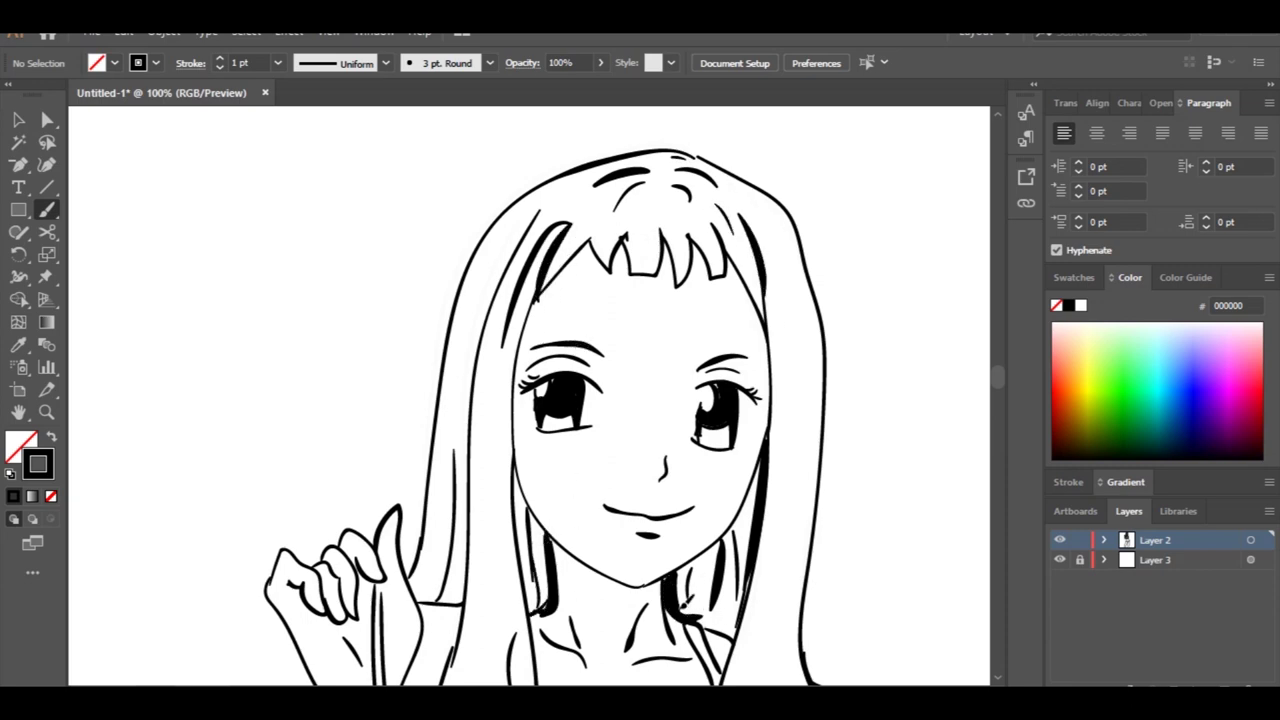
left_click_drag(685, 609, 727, 633)
Step: Examine the whole line drawing on the artboard
left_click_drag(690, 572, 682, 322)
key("ctrl+minus")
key("ctrl+minus")
key("ctrl+minus")
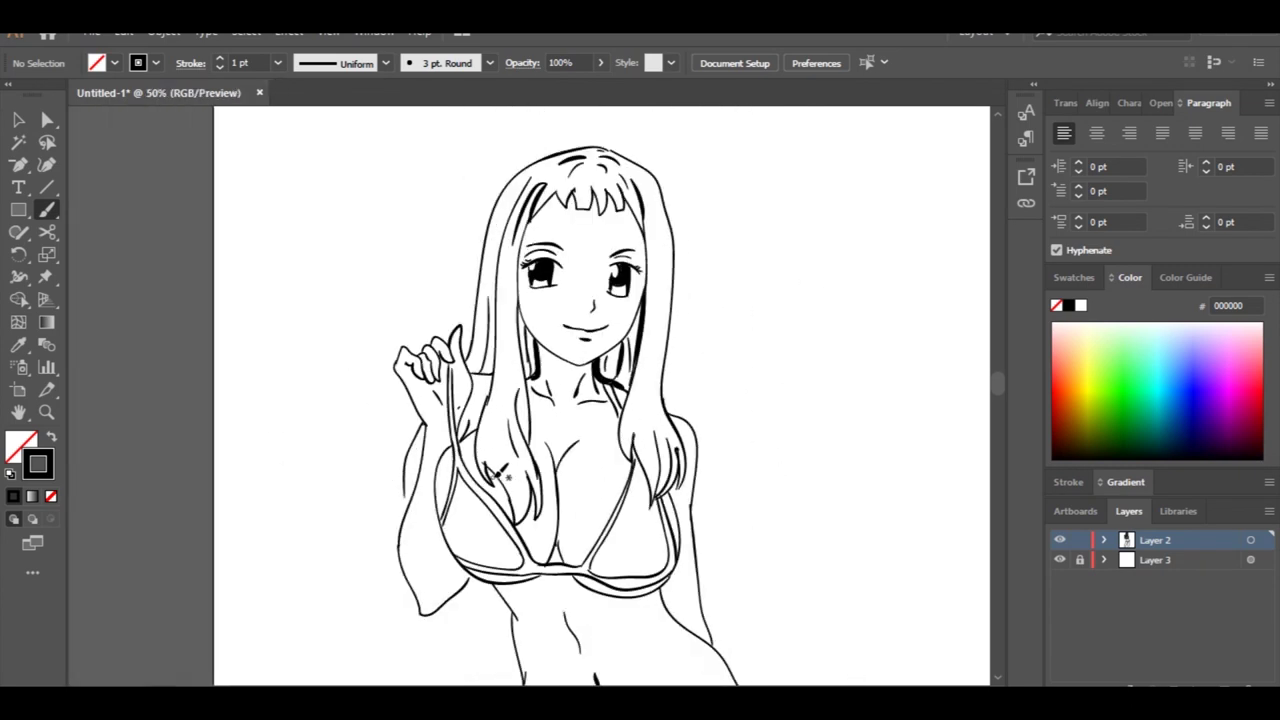
left_click_drag(637, 512, 640, 424)
key("ctrl+minus")
key("ctrl+minus")
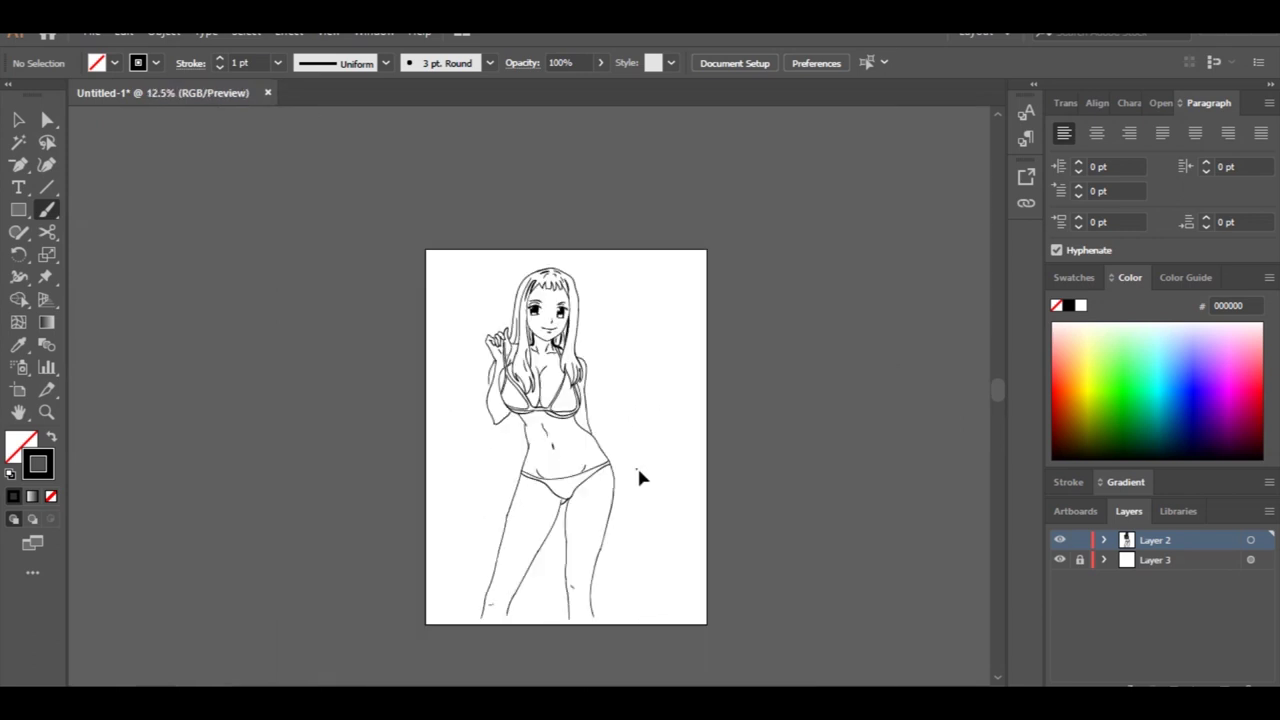
key("ctrl+plus")
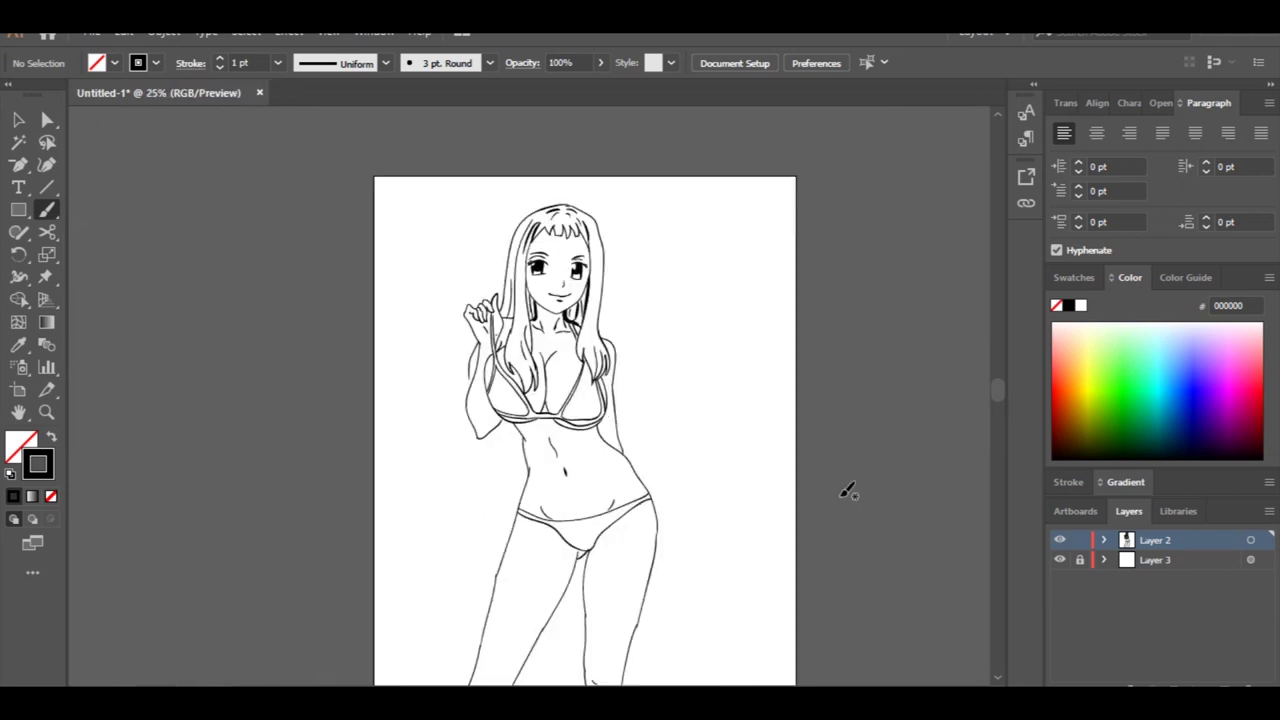
Step: Create a new layer between Layer 2 and Layer 3
left_click(1224, 686)
left_click_drag(1170, 541, 1178, 562)
left_click(1105, 540)
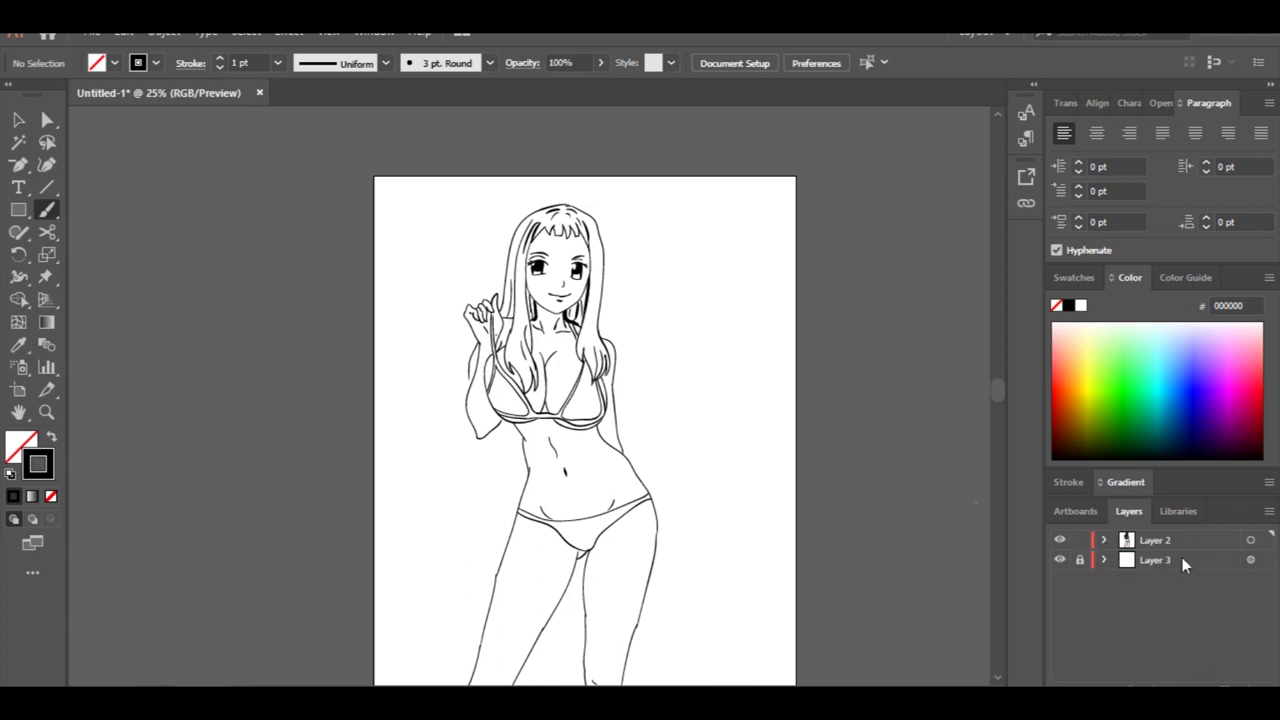
left_click(1182, 558)
left_click(1225, 686)
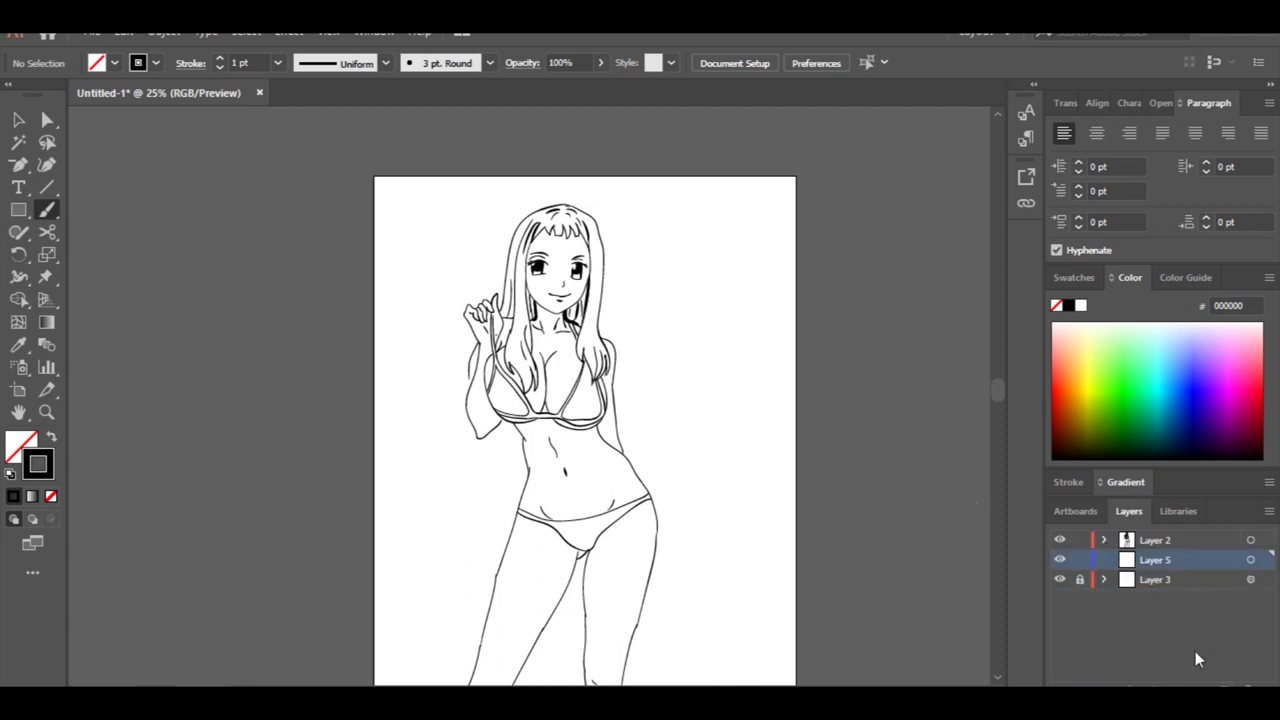
Step: Lock Layer 2 and set the stroke colour to the light orange swatch FBA751
left_click(1087, 360)
left_click(157, 63)
left_click(12, 108)
left_click(94, 226)
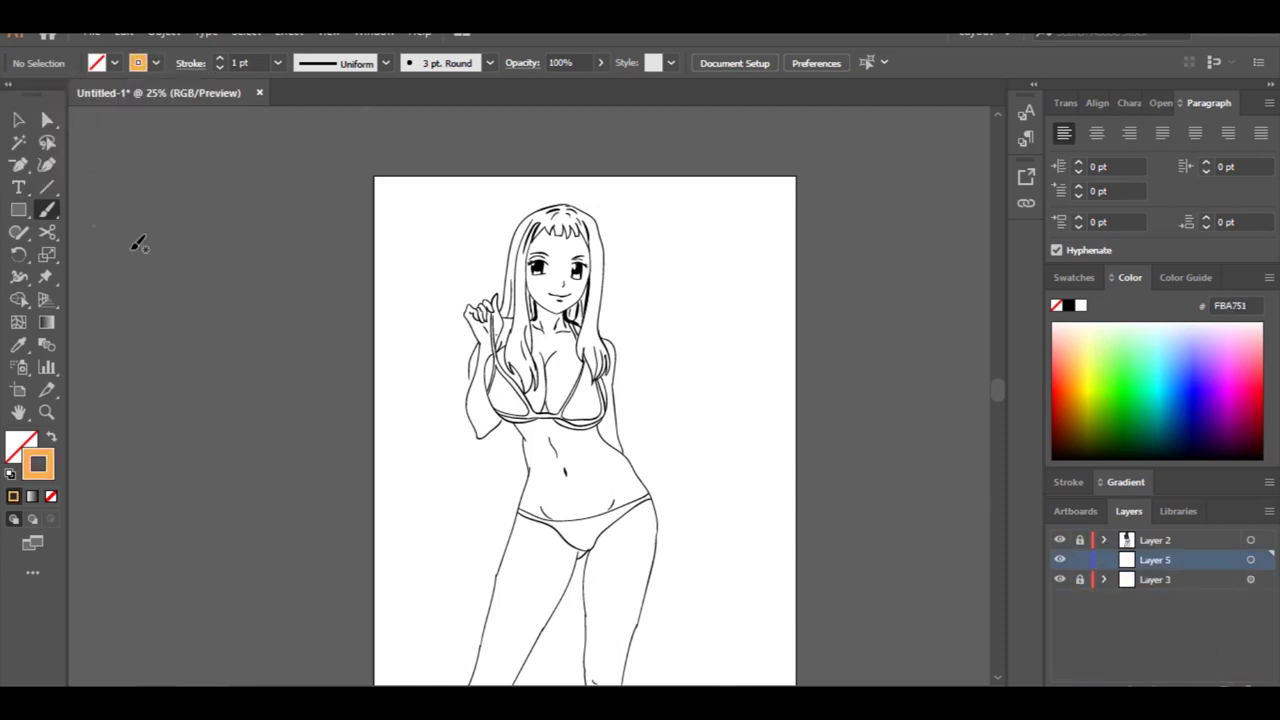
Step: Switch to the Pencil tool and set the fill to the light orange swatch FBA751
key("n")
left_click(115, 63)
left_click(12, 108)
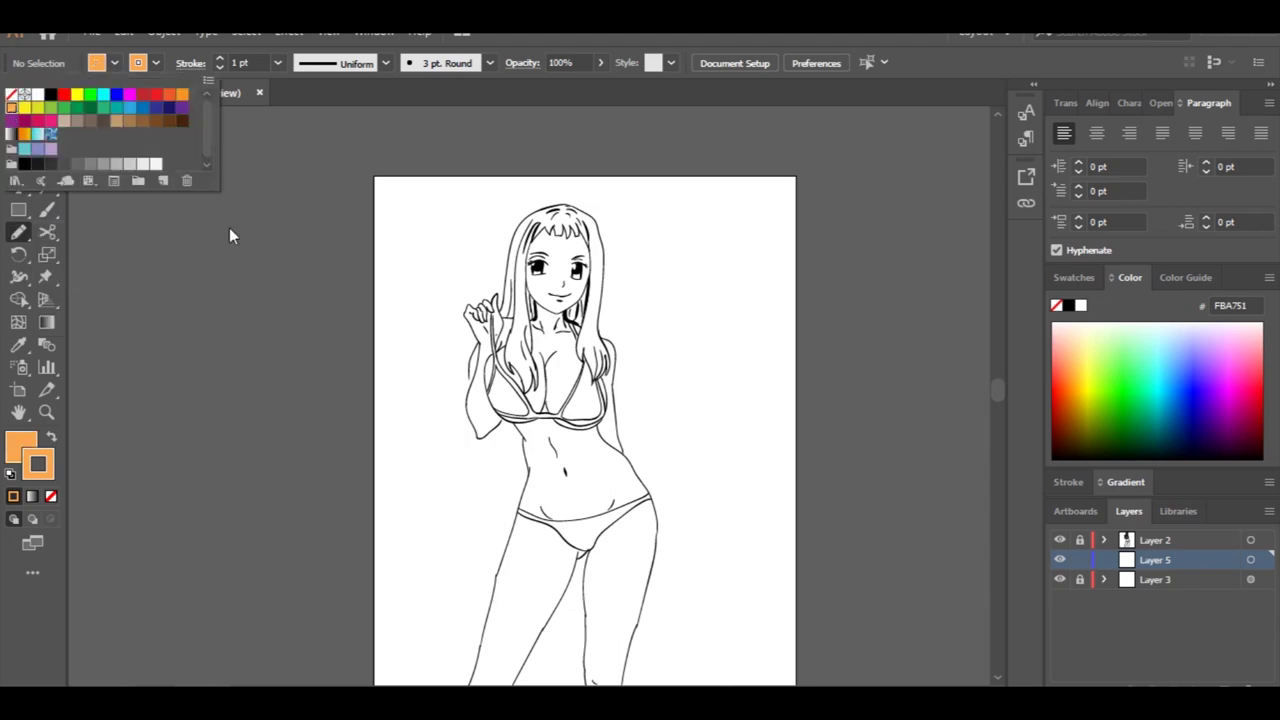
Step: Outline the face and neck along the fringe, cheeks and jaw and fill the shape with light orange FBA751
key("ctrl+plus")
key("ctrl+plus")
key("ctrl+plus")
key("ctrl+plus")
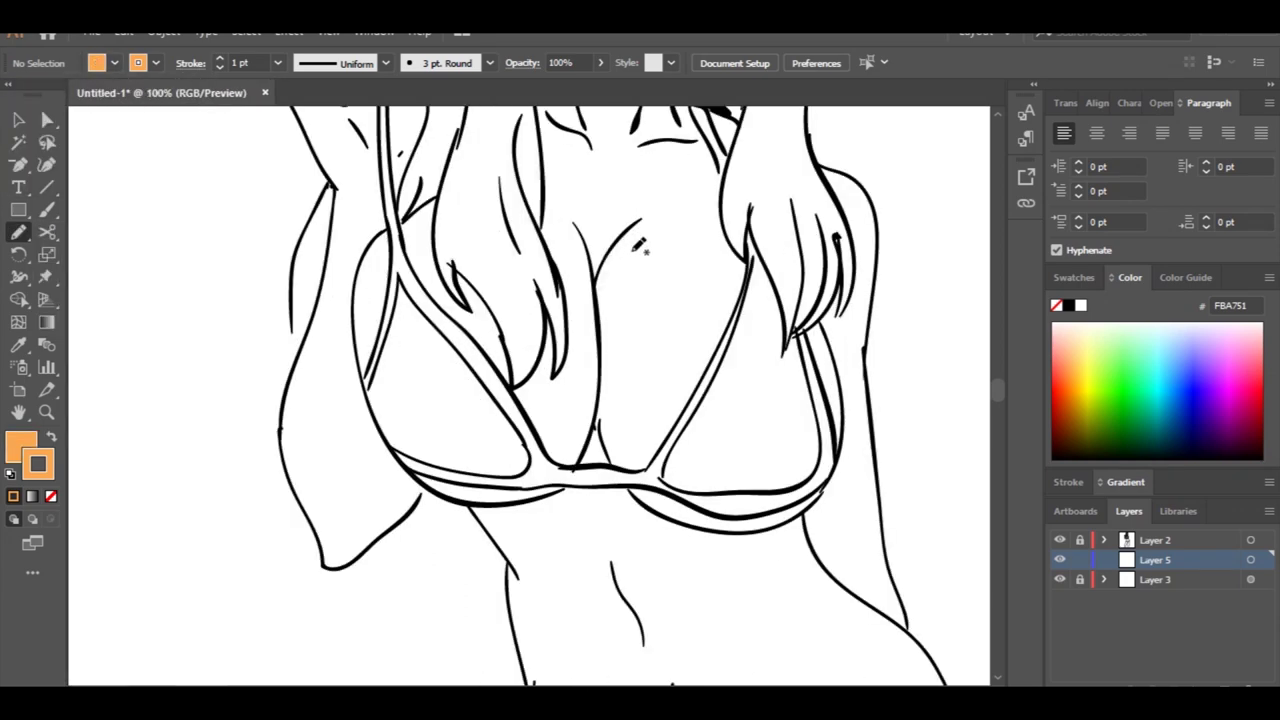
left_click_drag(592, 150, 535, 521)
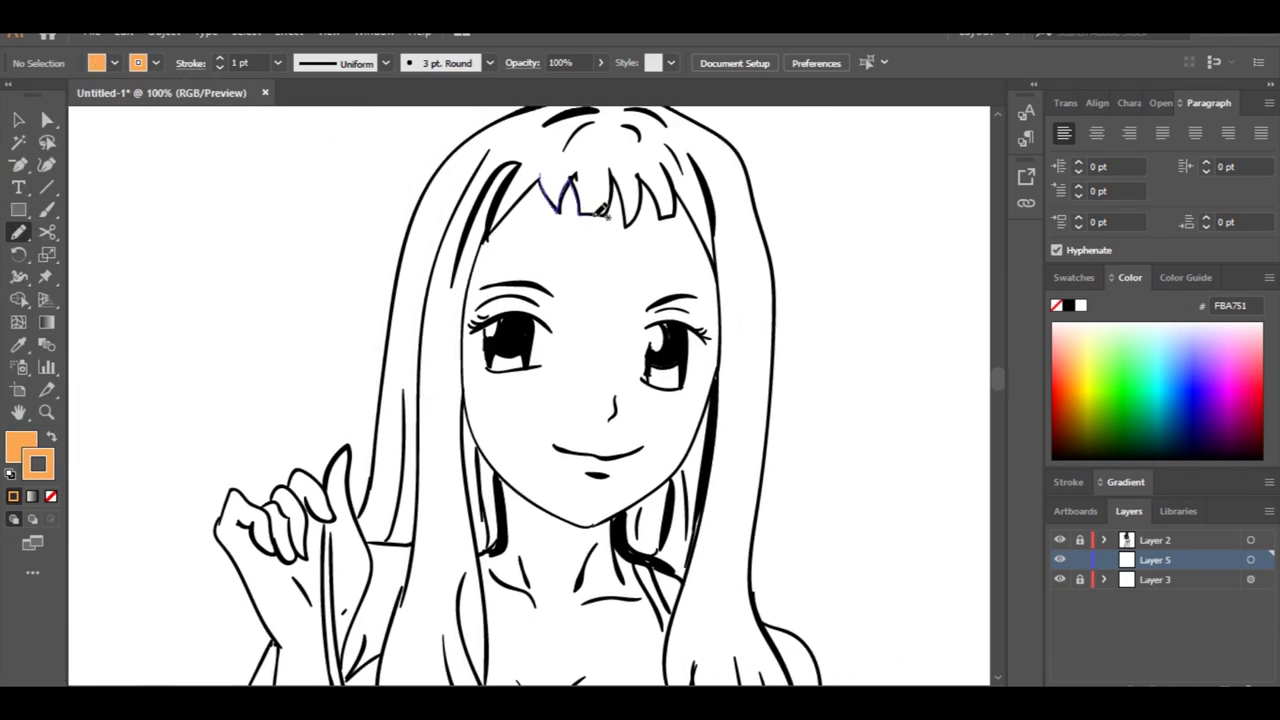
left_click_drag(709, 234, 715, 380)
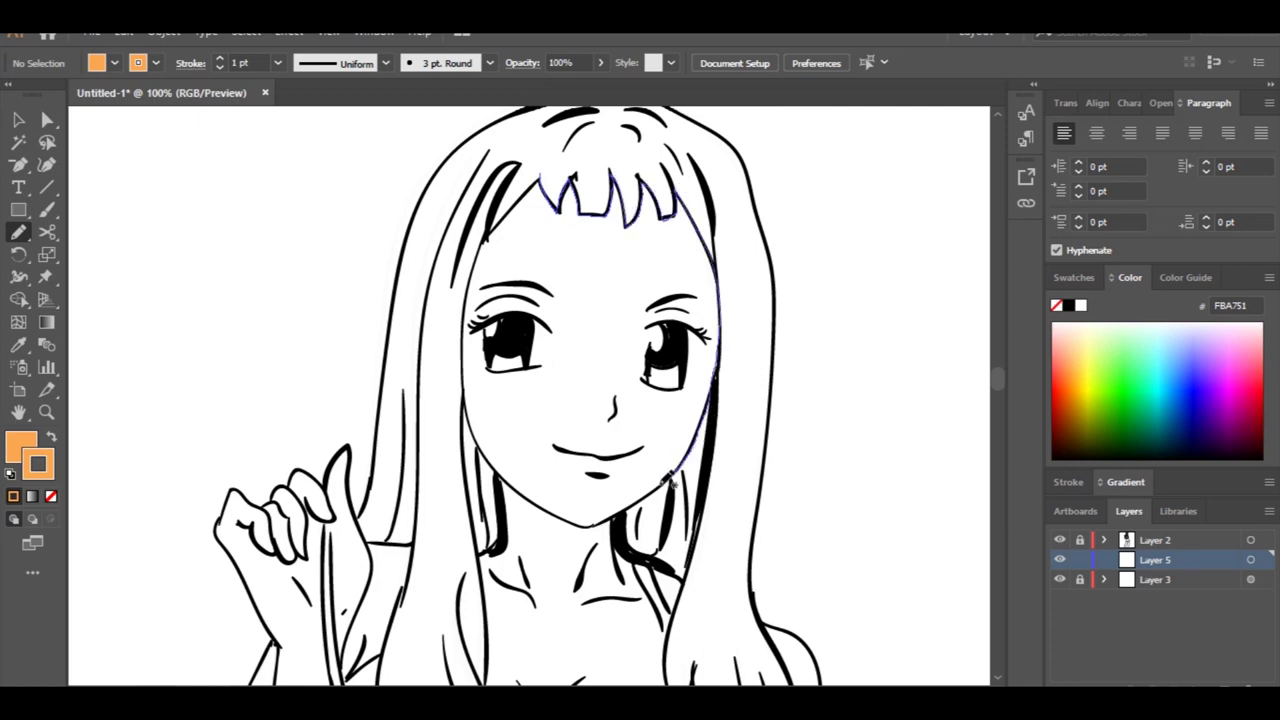
mouse_move(667, 483)
left_mouse_down()
mouse_move(630, 572)
mouse_move(502, 540)
left_mouse_up()
left_click_drag(476, 427, 473, 271)
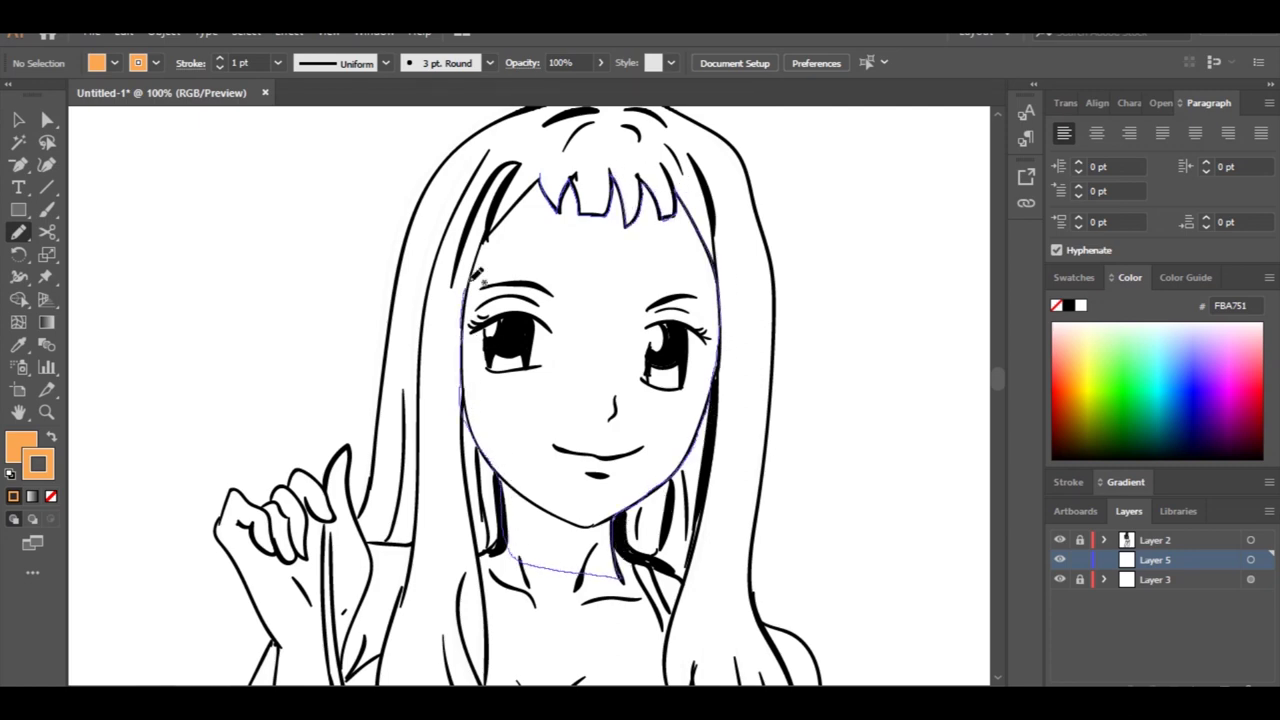
left_click_drag(540, 184, 541, 182)
left_click(115, 63)
left_click(50, 147)
Step: Outline the raised hand, shoulders, upper arms and chest around the hair locks and fill the shape with light orange FBA751
scroll(536, 332, "down", 4)
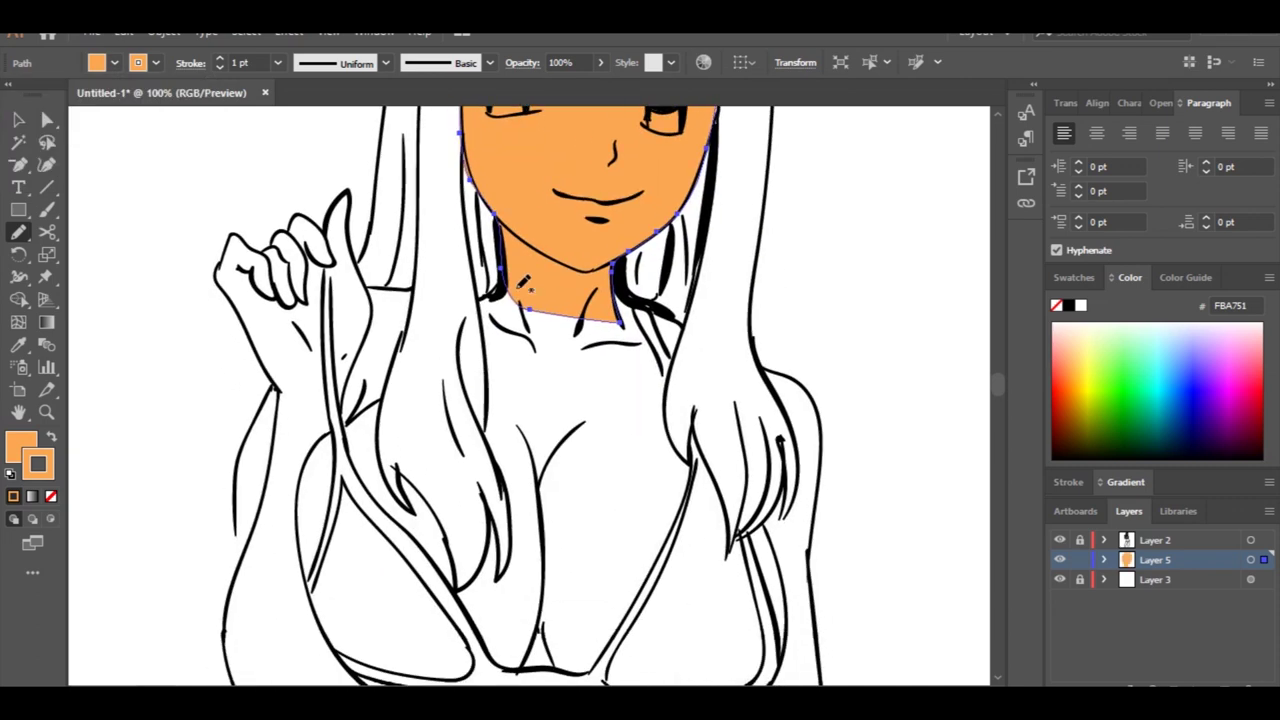
left_click(499, 326)
mouse_move(488, 378)
left_mouse_down()
mouse_move(512, 550)
mouse_move(490, 580)
mouse_move(380, 430)
mouse_move(392, 287)
left_mouse_up()
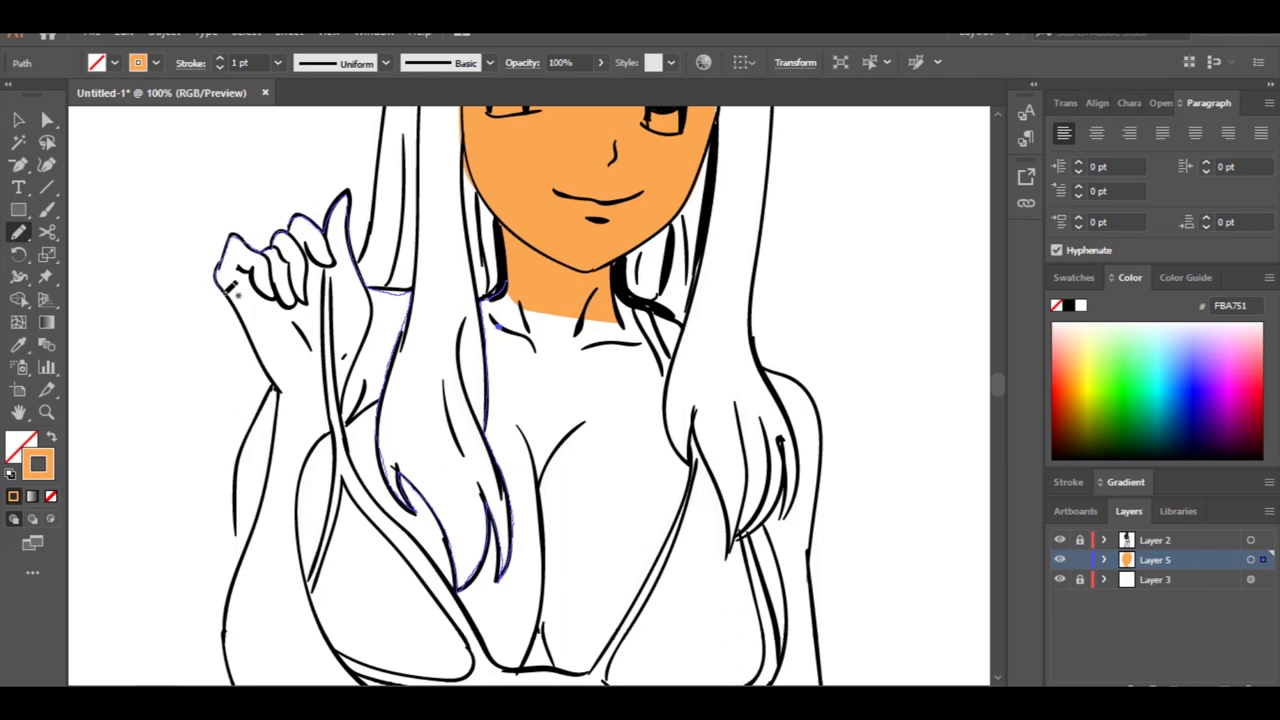
left_click_drag(257, 418, 240, 560)
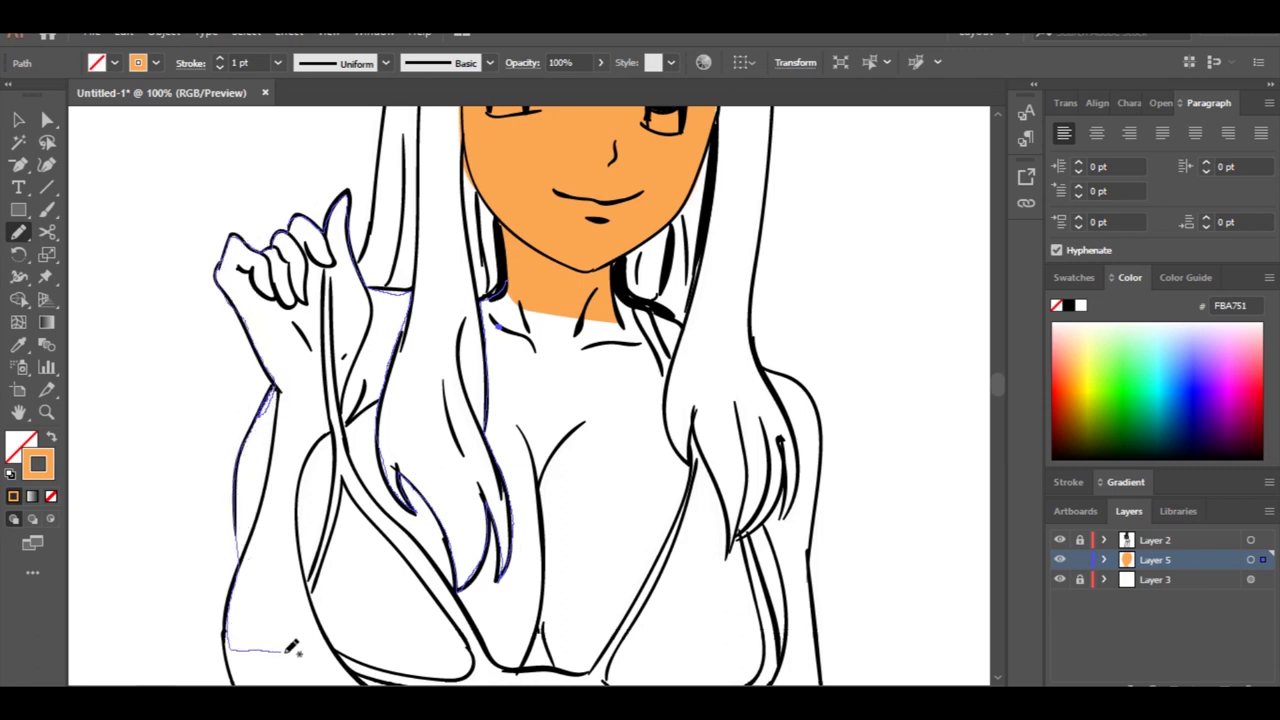
mouse_move(476, 672)
left_mouse_down()
mouse_move(700, 656)
mouse_move(812, 545)
left_mouse_up()
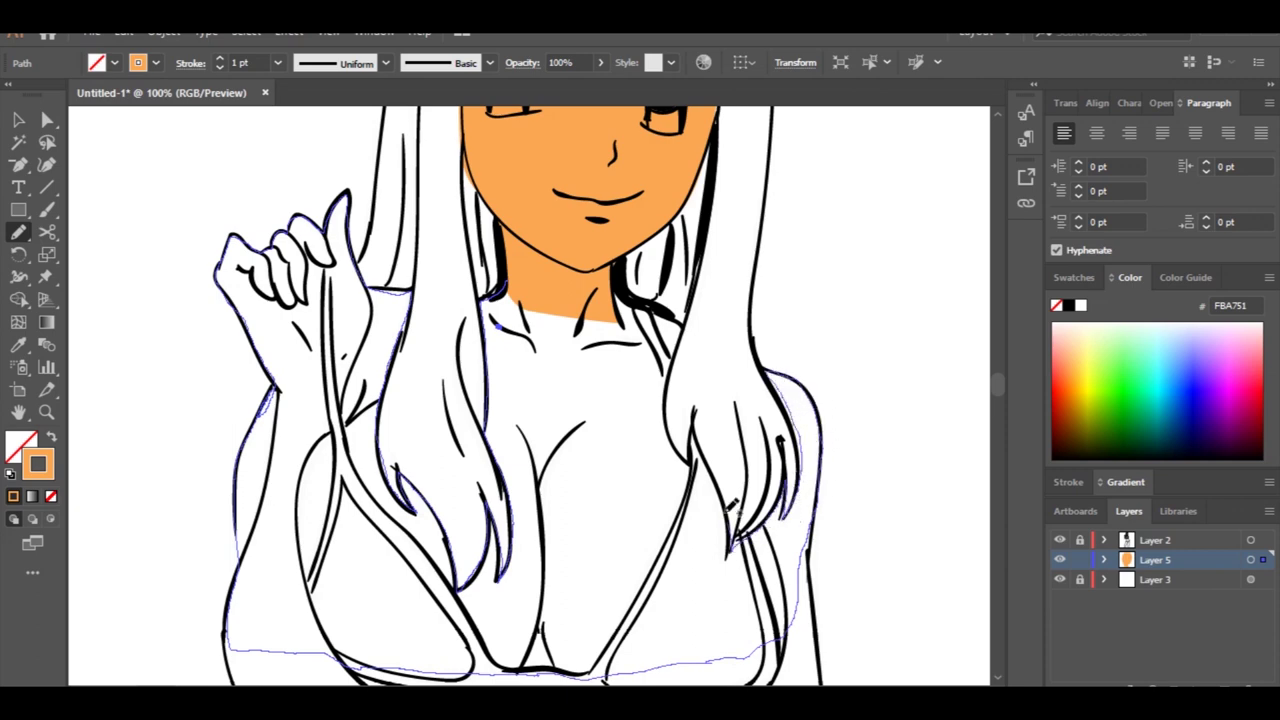
left_click_drag(516, 288, 508, 290)
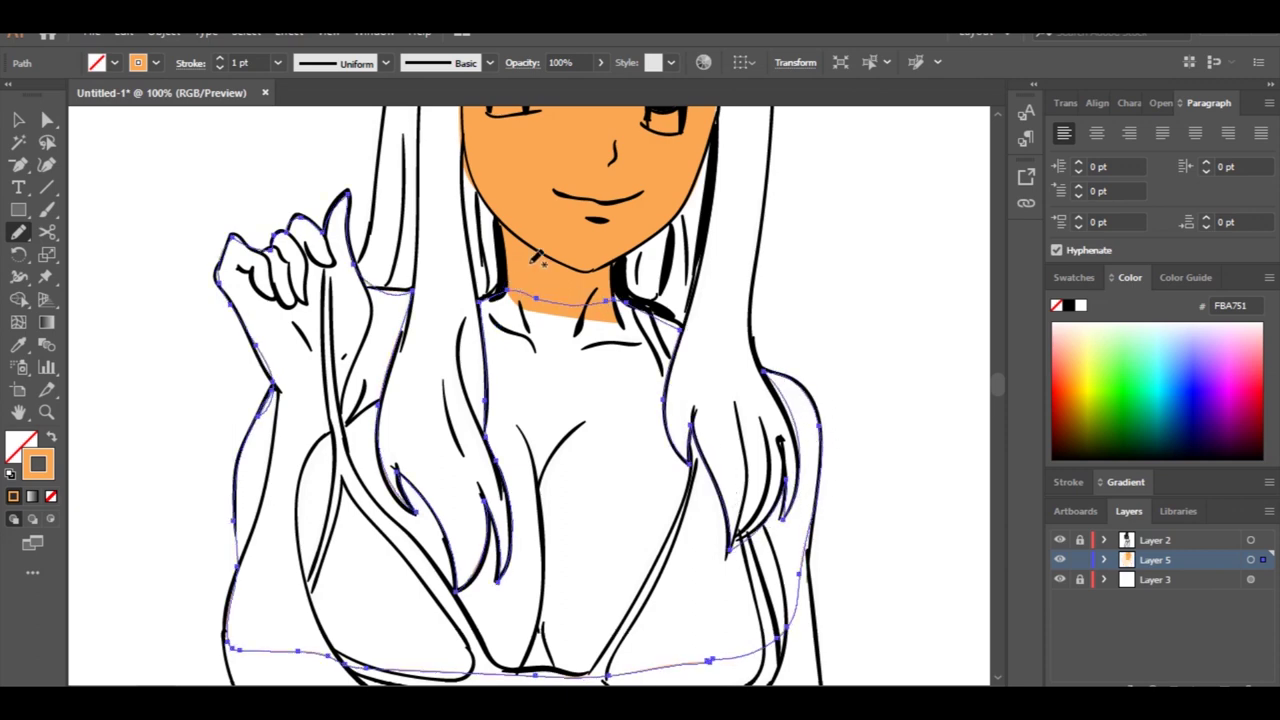
left_click(114, 63)
left_click(12, 107)
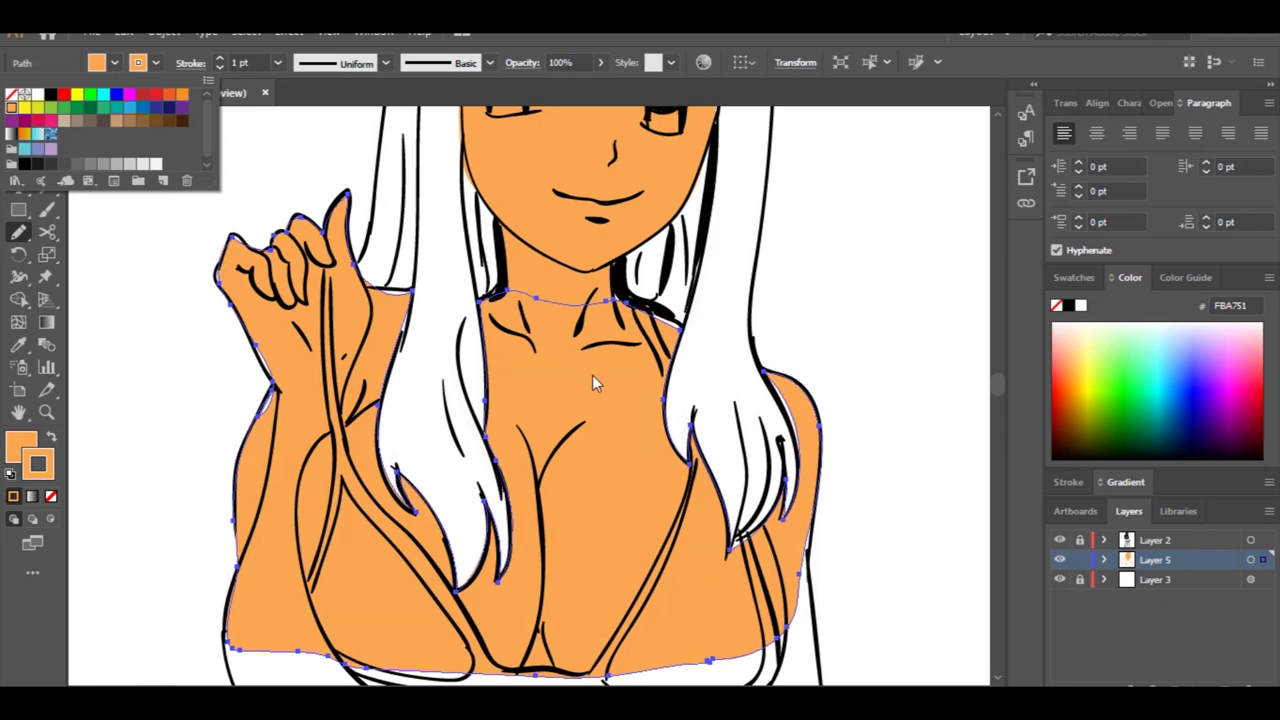
key("Escape")
Step: Adjust the anchor points of the upper-body skin shape around the shoulders and raised hand to match the line art
key("a")
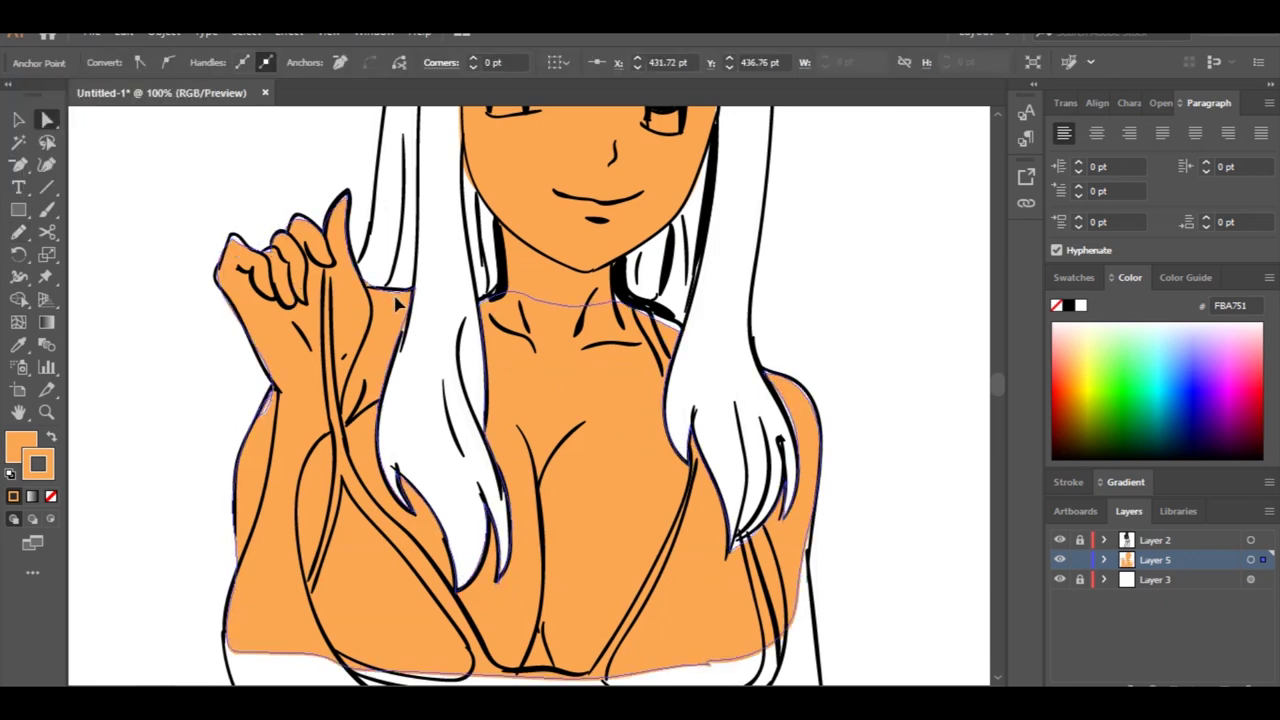
left_click_drag(351, 316, 354, 316)
left_click_drag(416, 290, 390, 292)
left_click_drag(254, 252, 248, 245)
left_click_drag(681, 329, 685, 332)
left_click_drag(667, 325, 670, 321)
Step: Outline the bent elbow, waist, belly and lowered arm down to the bikini bottom's upper edge and fill with light orange FBA751
scroll(646, 506, "down", 5)
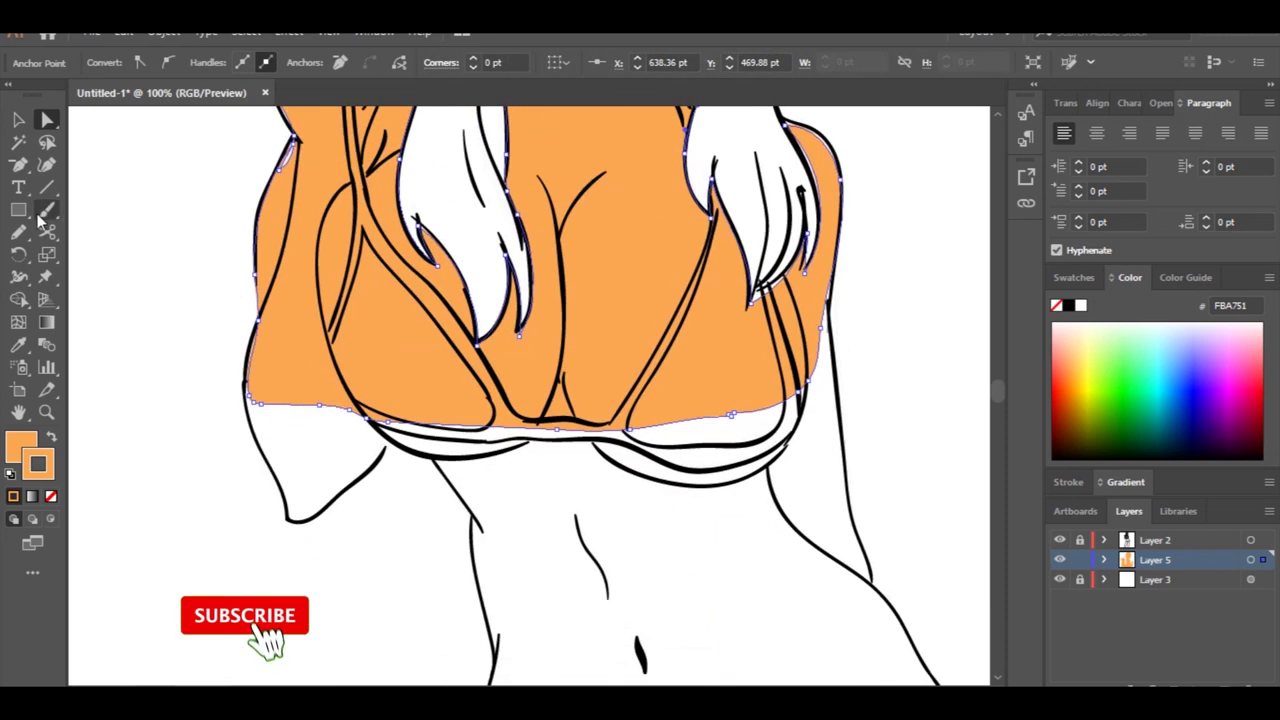
key("n")
mouse_move(246, 385)
left_mouse_down()
mouse_move(262, 432)
mouse_move(351, 491)
mouse_move(432, 458)
mouse_move(481, 560)
mouse_move(490, 660)
left_mouse_up()
scroll(497, 493, "down", 3)
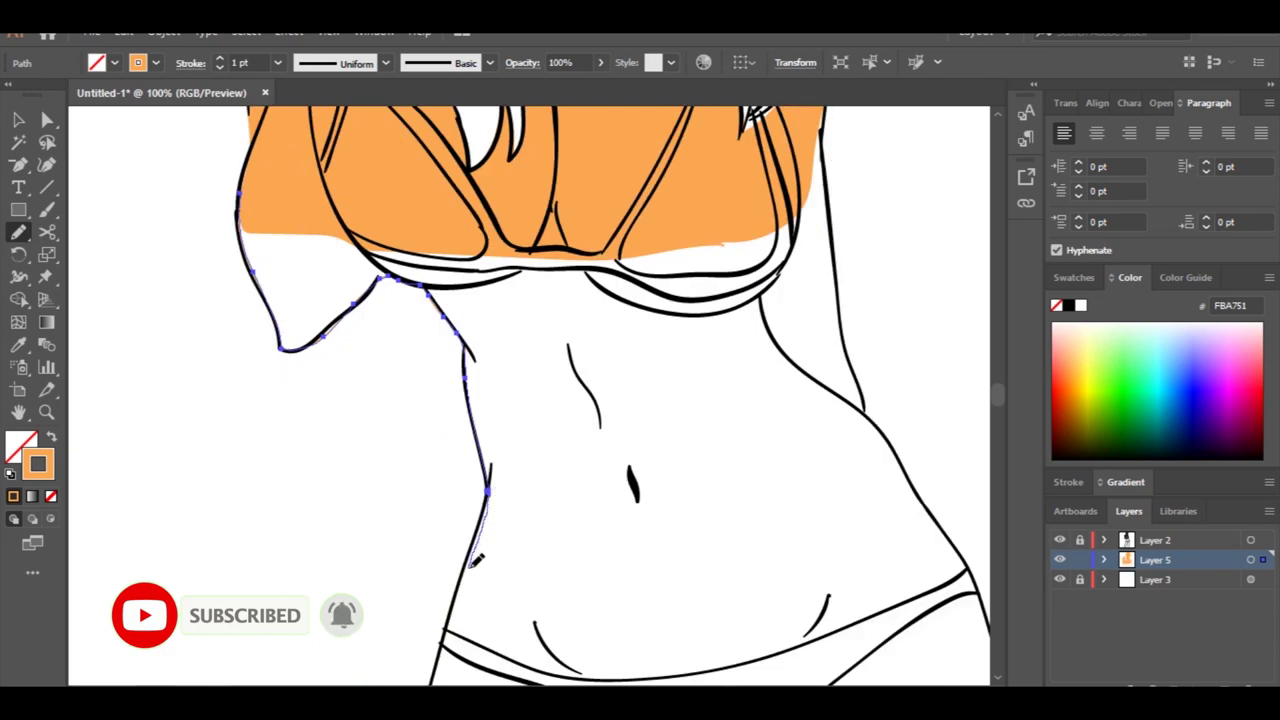
left_click_drag(478, 560, 493, 492)
mouse_move(453, 608)
left_mouse_down()
mouse_move(471, 640)
mouse_move(616, 679)
mouse_move(703, 672)
left_mouse_up()
key("ctrl+z")
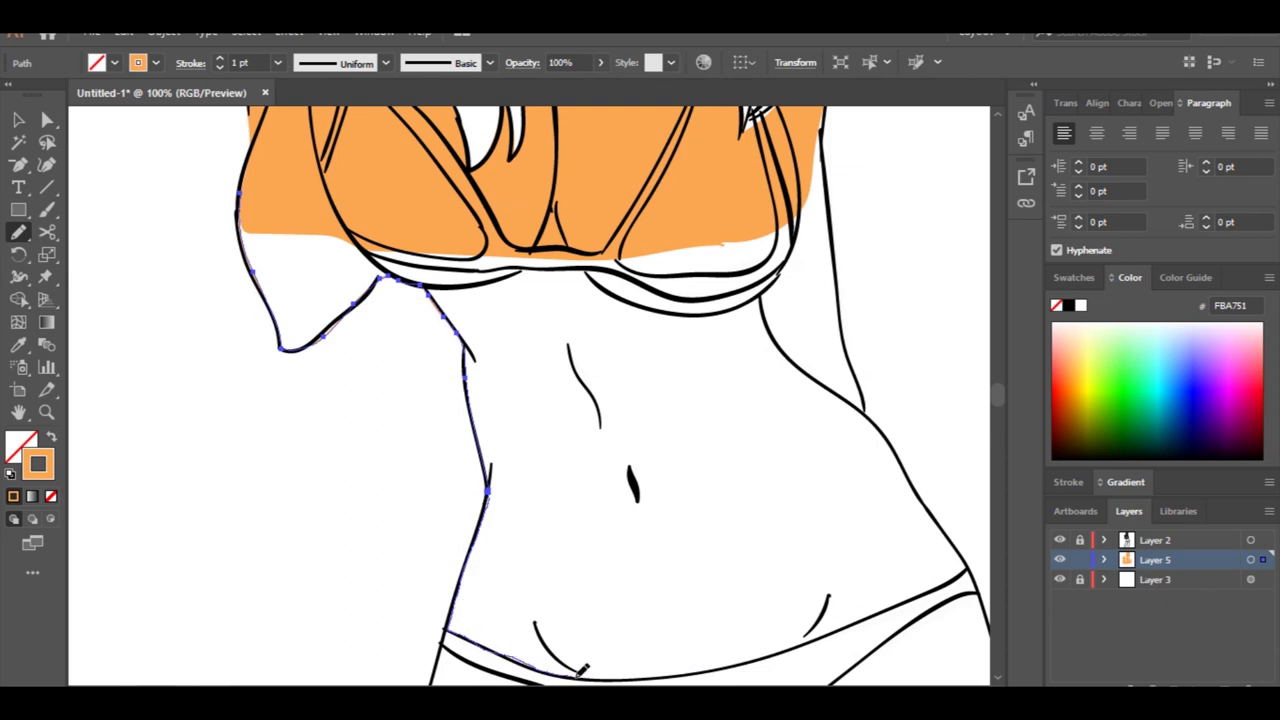
left_click_drag(580, 670, 783, 648)
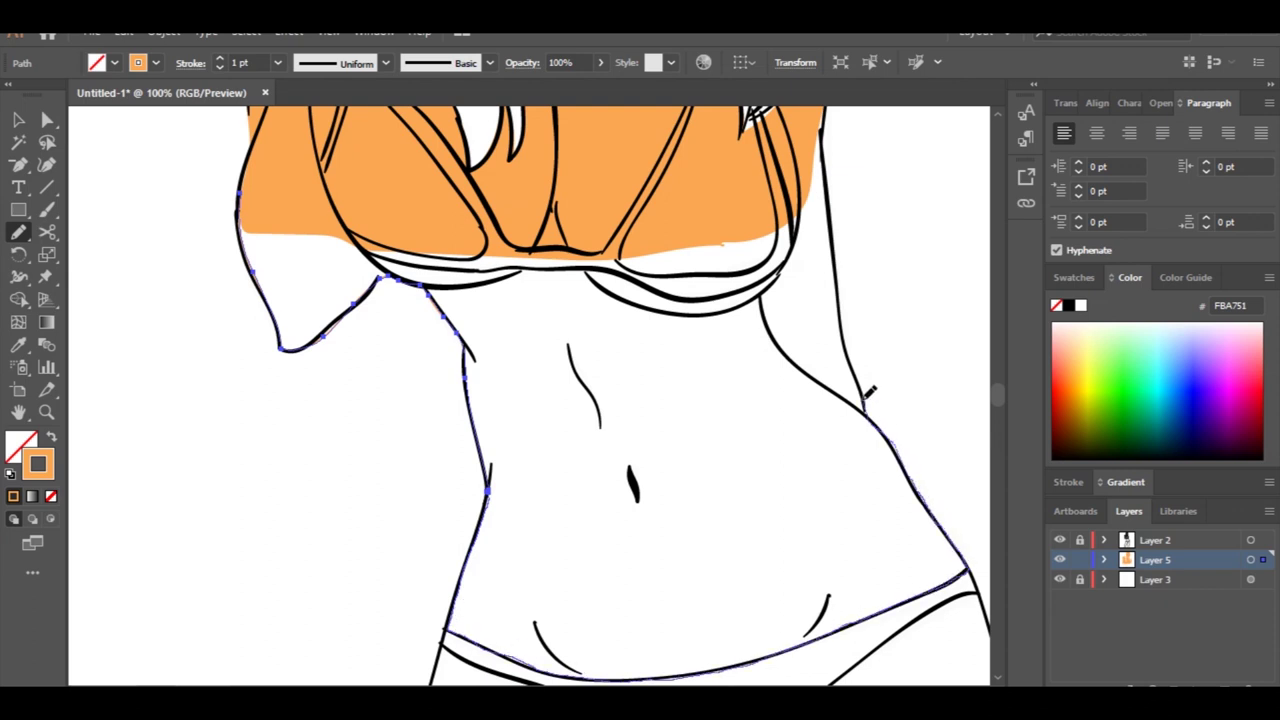
mouse_move(822, 145)
left_mouse_down()
mouse_move(558, 238)
mouse_move(239, 193)
left_mouse_up()
left_click(115, 63)
left_click(12, 107)
left_click(684, 195)
left_click_drag(638, 435, 600, 43)
left_click_drag(405, 250, 638, 382)
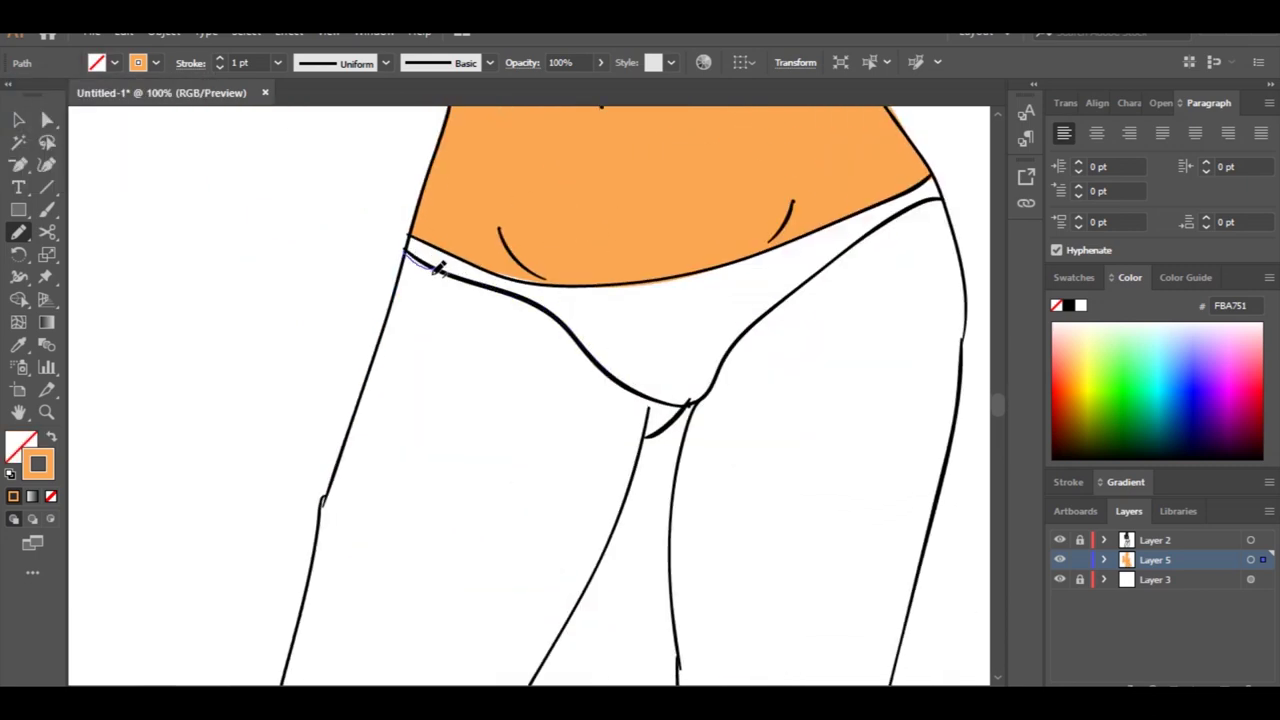
mouse_move(440, 260)
left_mouse_down()
mouse_move(712, 402)
mouse_move(826, 266)
left_mouse_up()
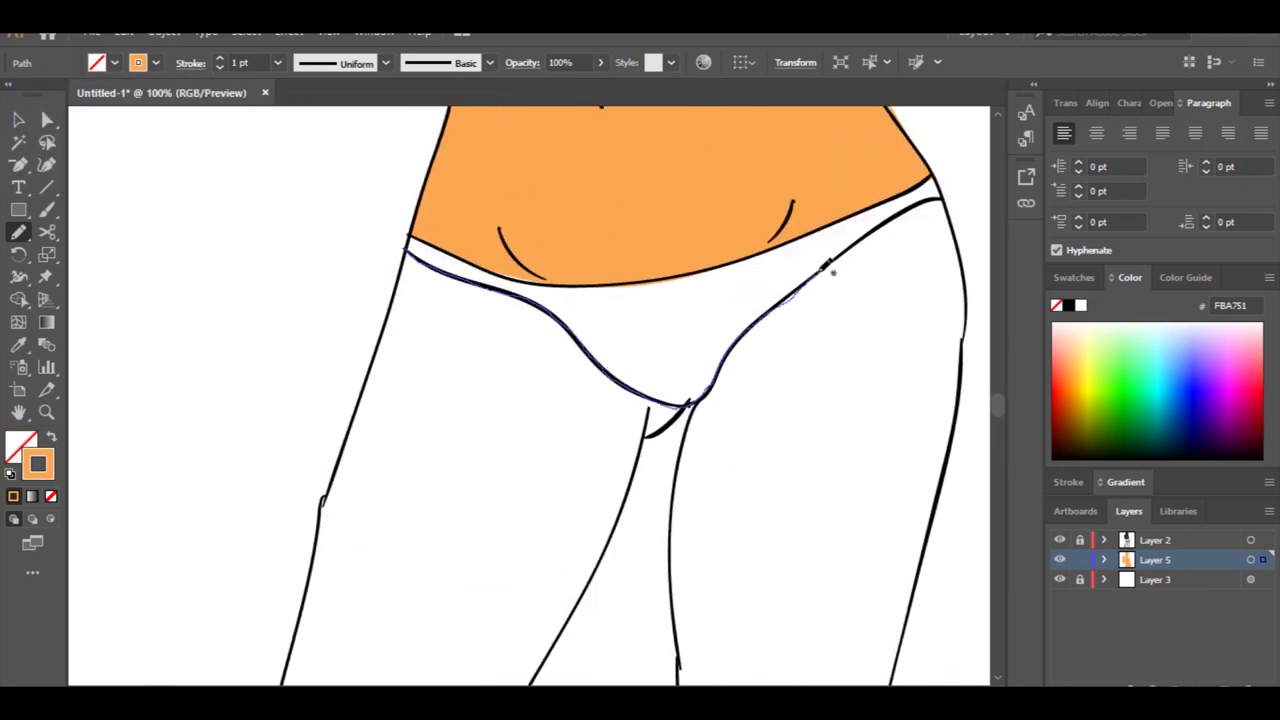
left_click_drag(955, 440, 945, 479)
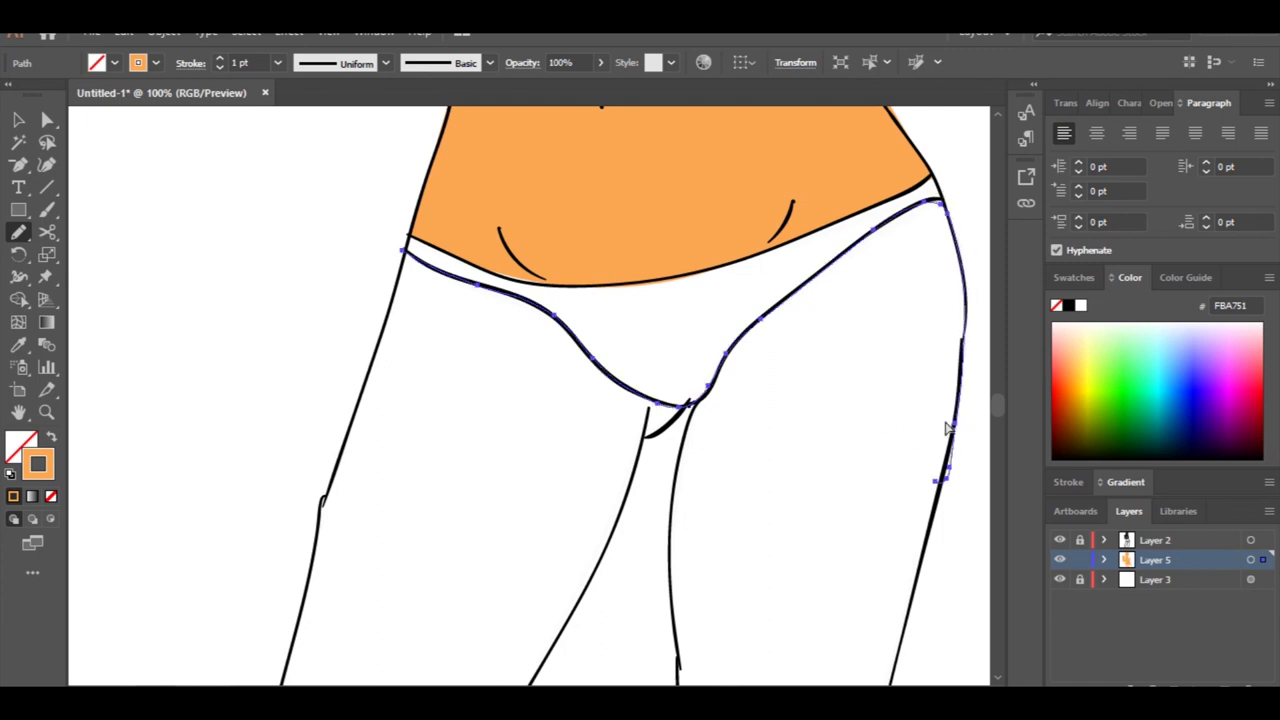
key("ctrl+z")
Step: Outline both thighs below the bikini bottom as one closed shape and fill it with light orange FBA751
left_click_drag(404, 251, 588, 348)
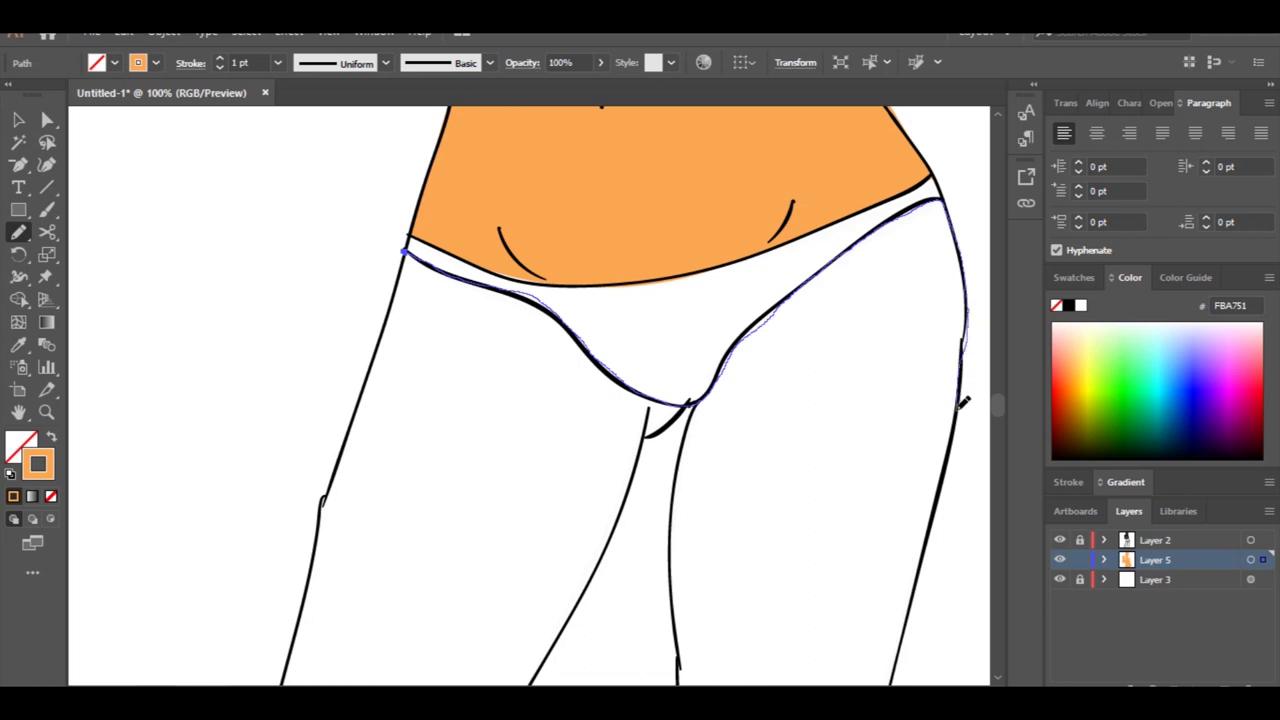
left_click_drag(870, 681, 674, 552)
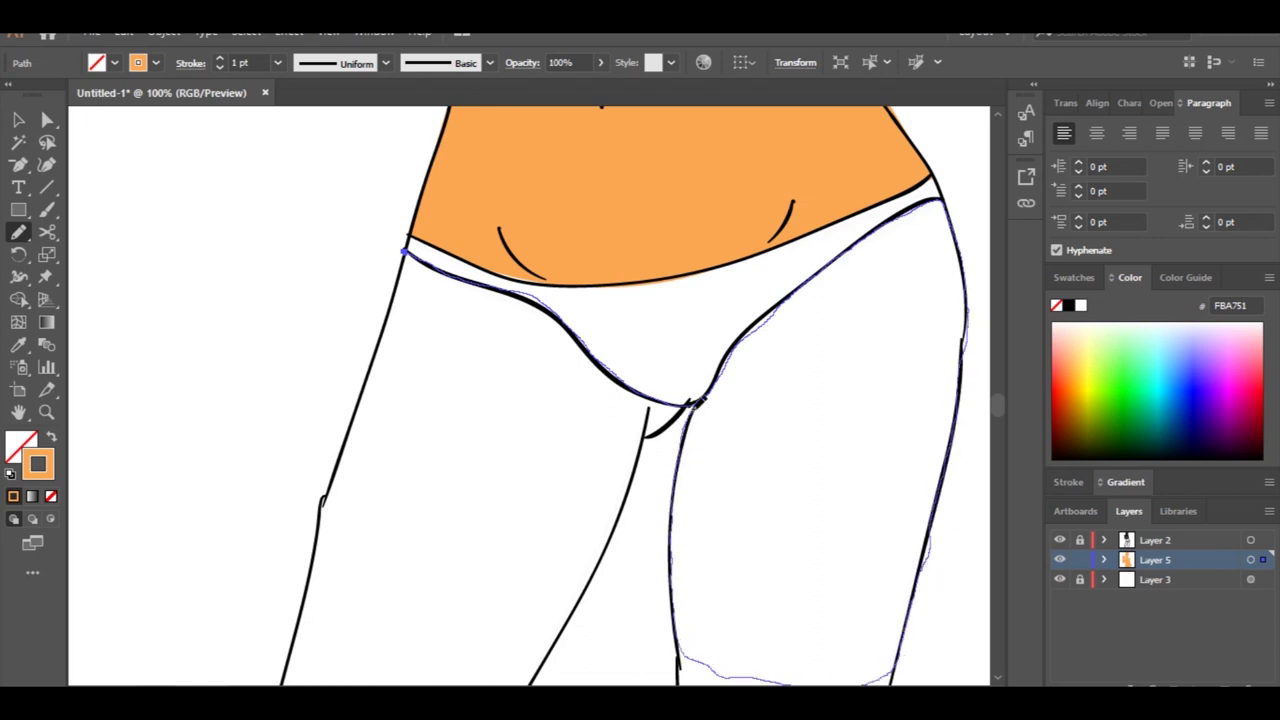
mouse_move(643, 448)
left_mouse_down()
mouse_move(545, 678)
mouse_move(312, 582)
mouse_move(405, 254)
left_mouse_up()
left_click(100, 63)
left_click(17, 129)
Step: Outline the lower thigh of the leg on the drawing's left side and give it the sampled light orange skin colour
left_click_drag(490, 451, 526, 217)
left_click(437, 321)
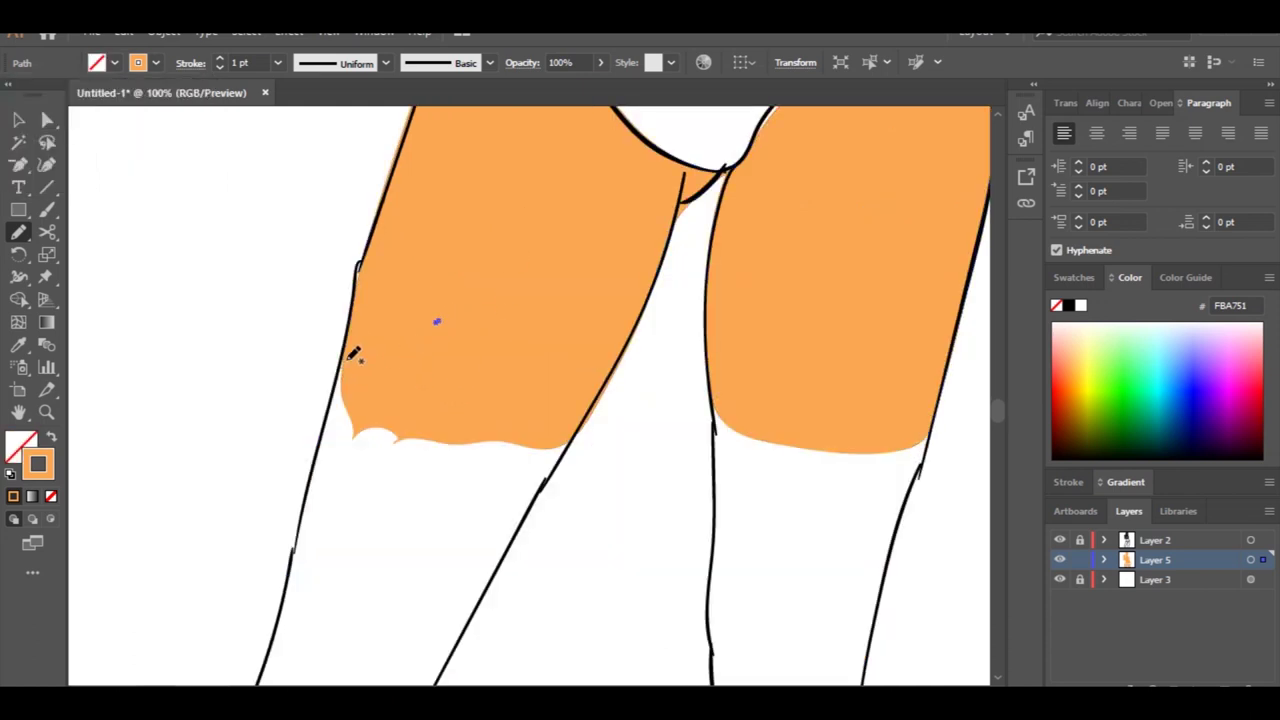
left_click_drag(343, 352, 325, 447)
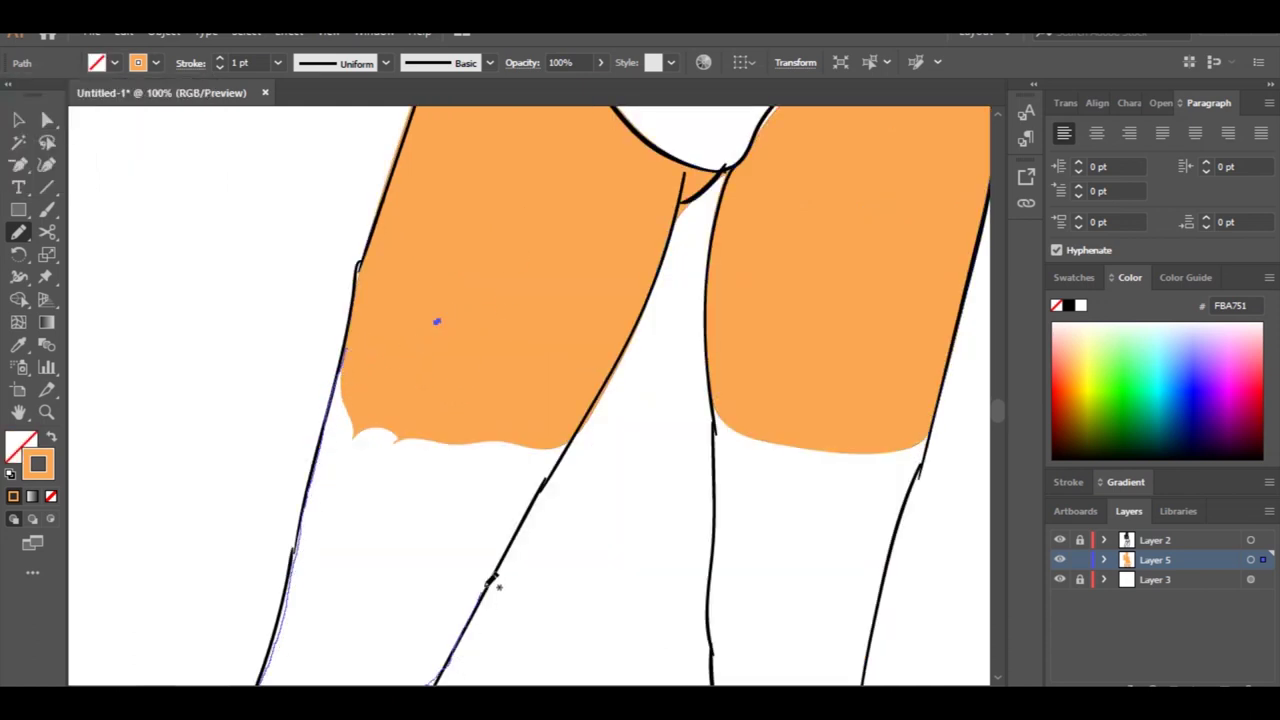
left_click_drag(398, 388, 345, 358)
key("i")
left_click(420, 323)
Step: Outline the knee area down to the end of the same leg and give it the sampled skin colour
scroll(407, 371, "down", 5)
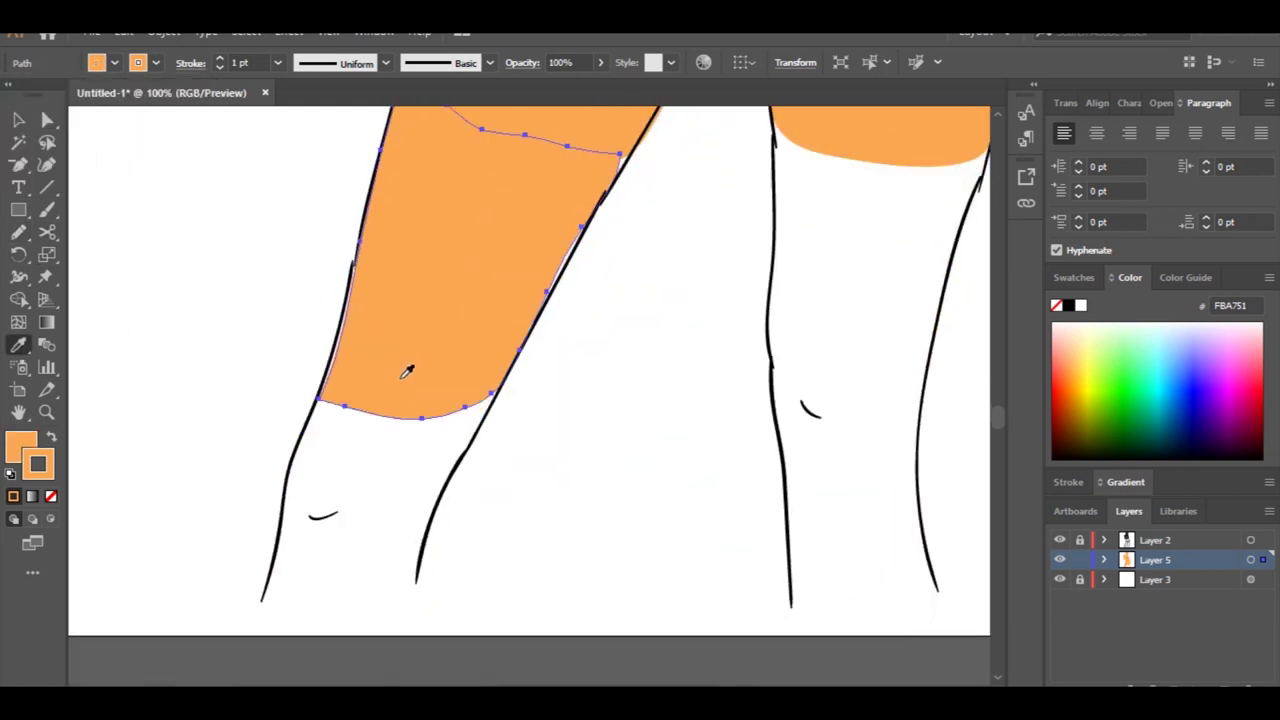
left_click(19, 232)
left_click_drag(320, 399, 345, 393)
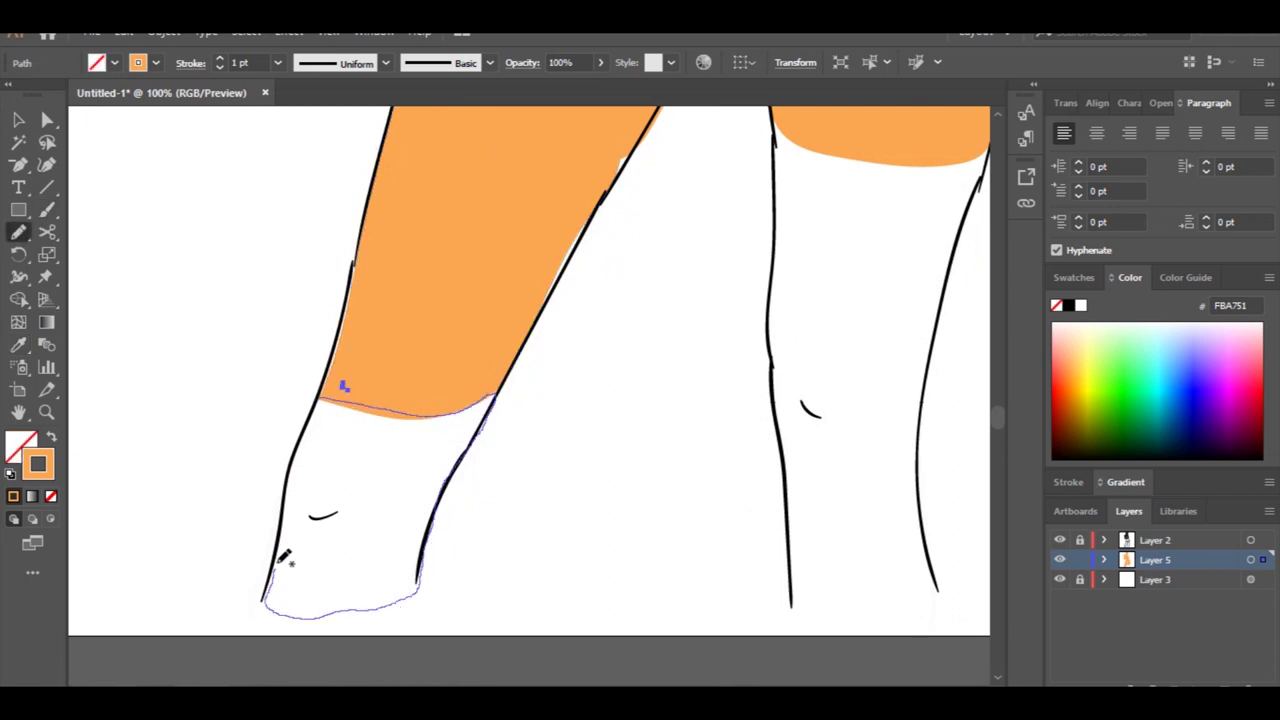
left_click_drag(283, 557, 320, 400)
key("i")
left_click(503, 269)
Step: Outline the lower part of the other leg past the knee and give it the sampled skin colour
scroll(165, 224, "up", 2)
scroll(165, 224, "right", 6)
key("n")
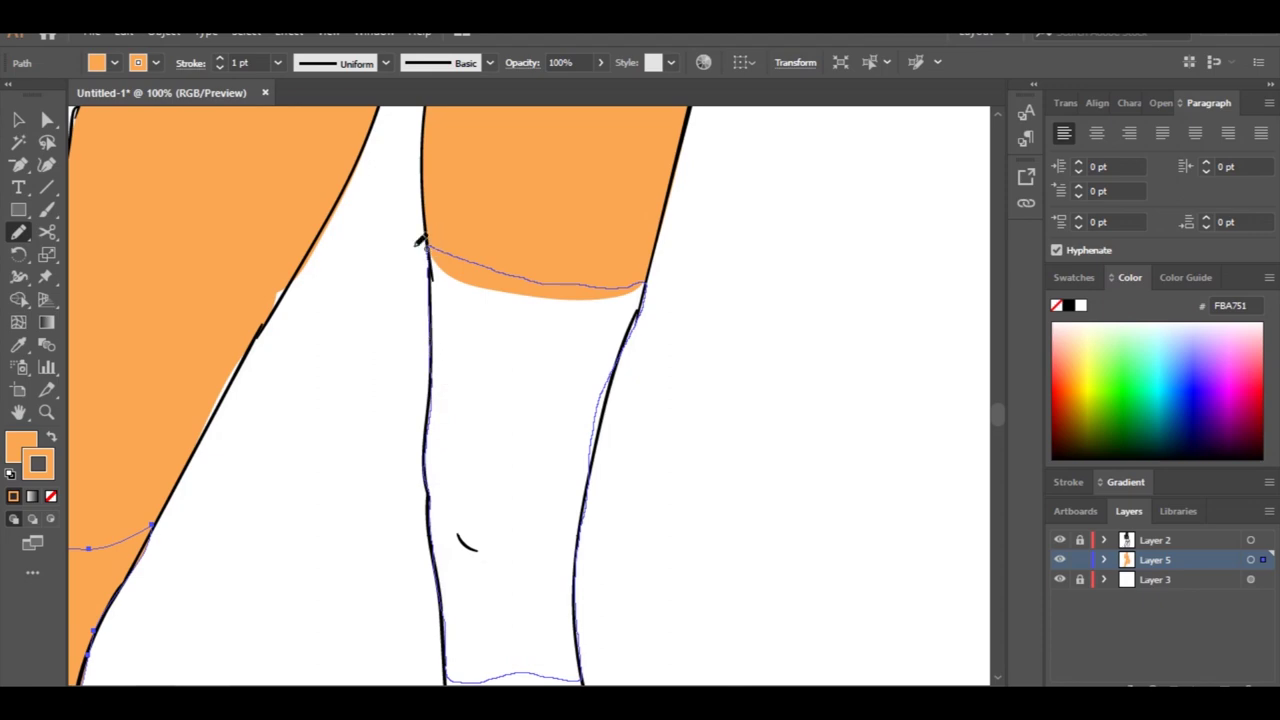
key("i")
left_click(543, 251)
Step: Switch to the Paintbrush tool, then create a new layer above Layer 5 and lock Layer 5
scroll(534, 394, "up", 10)
scroll(451, 300, "down", 2)
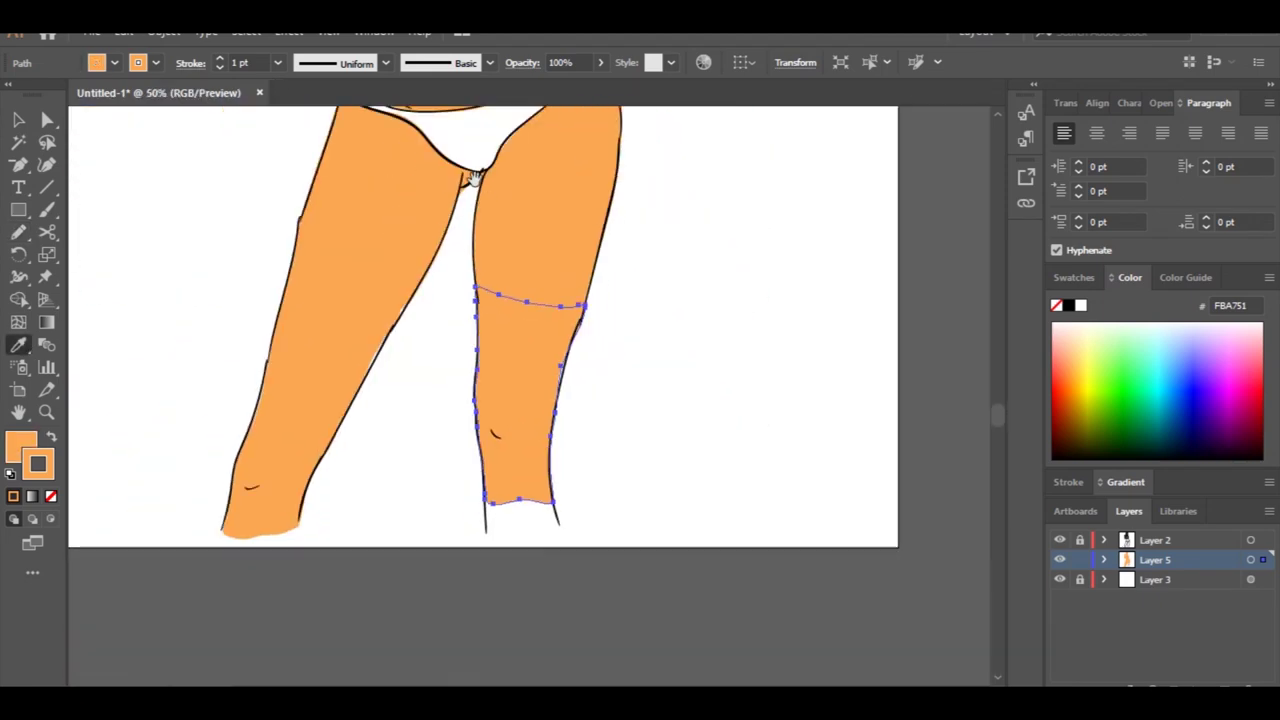
left_click_drag(474, 178, 487, 631)
left_click(19, 120)
left_click(47, 211)
left_click(1246, 687)
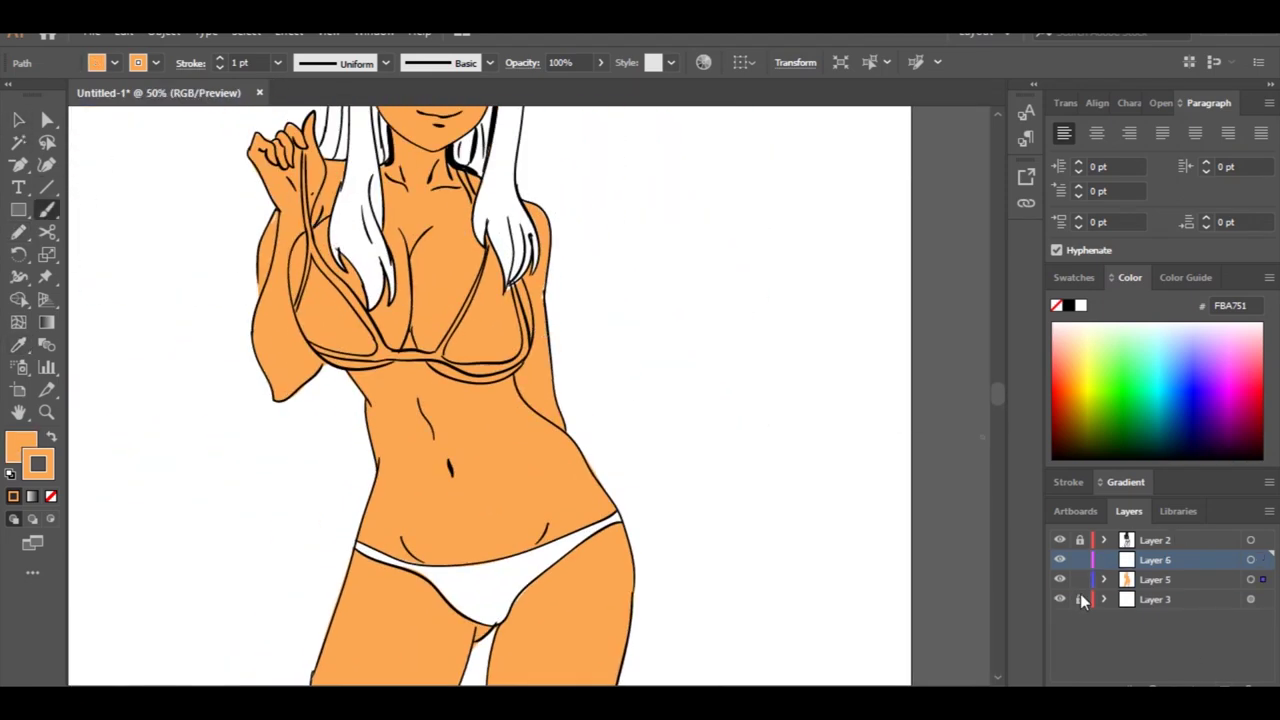
left_click(1080, 581)
Step: Paint the held strap, the adjoining cup's trim and the centre band of the bikini top in magenta CF00D2
left_click(1227, 404)
key("ctrl+plus")
key("ctrl+plus")
left_click_drag(410, 258, 655, 541)
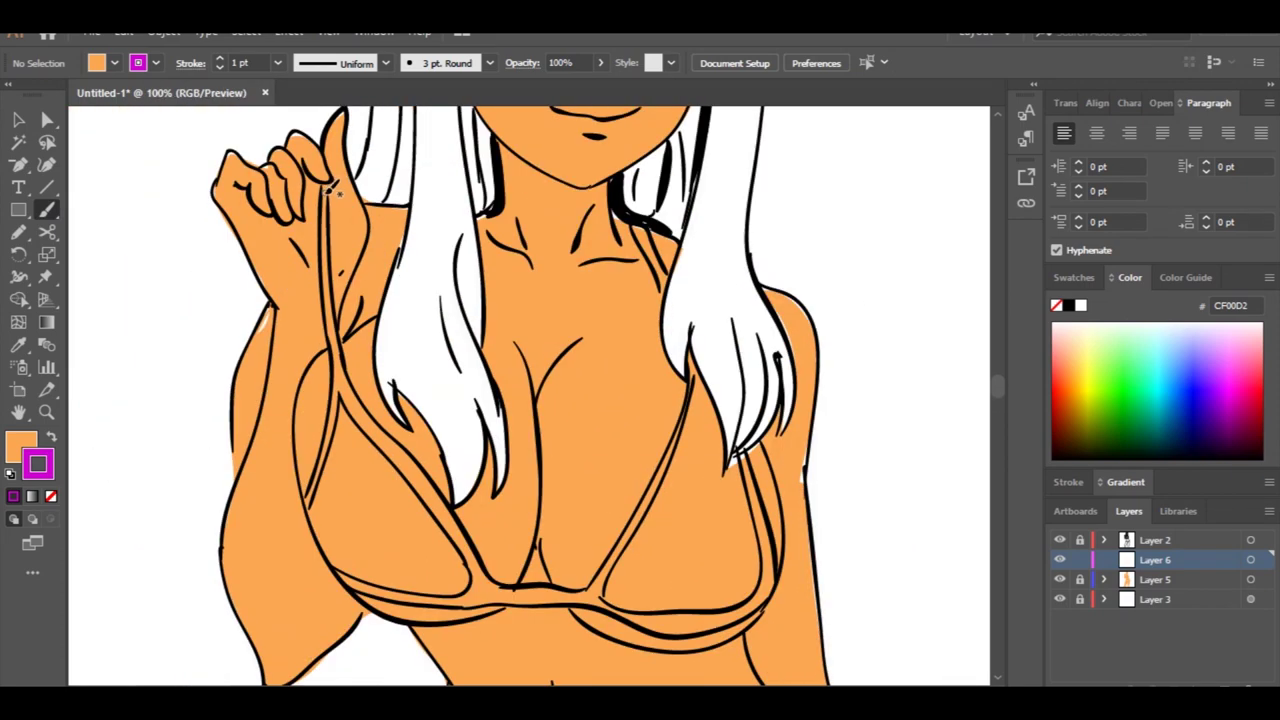
mouse_move(329, 190)
left_mouse_down()
mouse_move(355, 401)
mouse_move(434, 488)
mouse_move(478, 578)
left_mouse_up()
left_click_drag(340, 385, 306, 512)
left_click_drag(345, 390, 378, 437)
left_click_drag(336, 572, 394, 589)
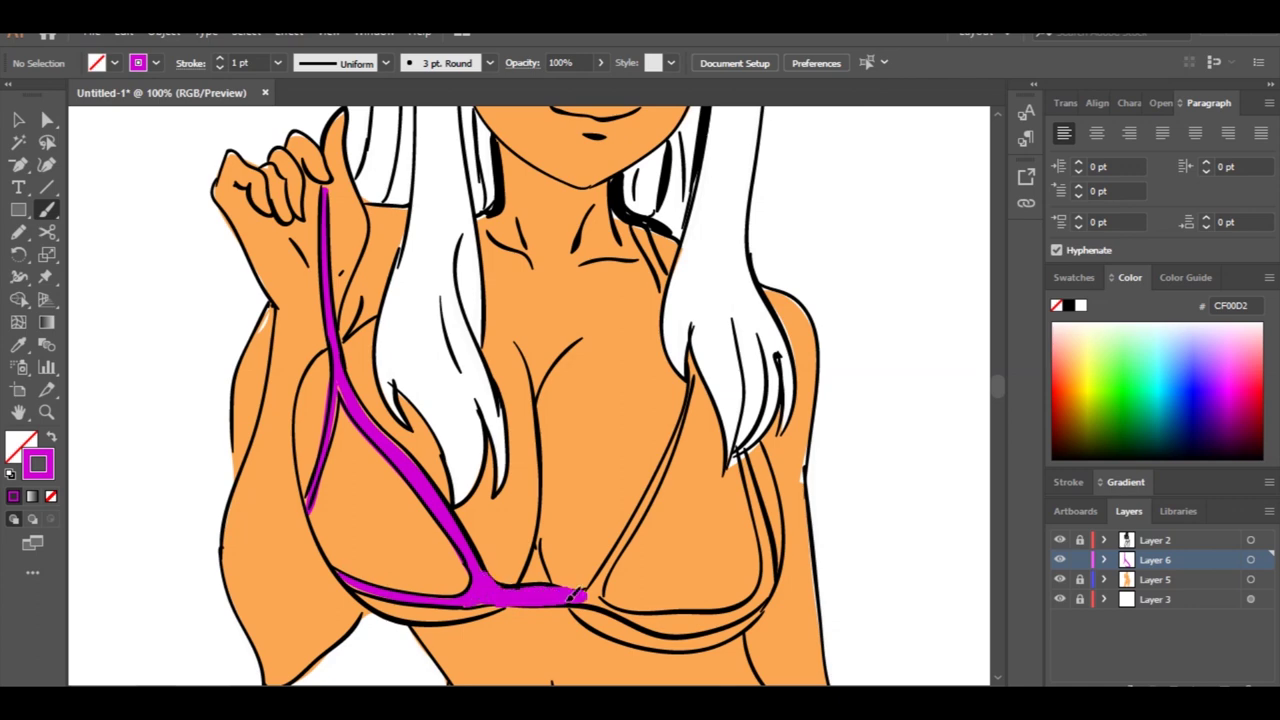
Step: Paint the strap, lower band and side trim around the bikini top's other cup in magenta
left_click_drag(577, 597, 470, 622)
left_click_drag(527, 518, 568, 396)
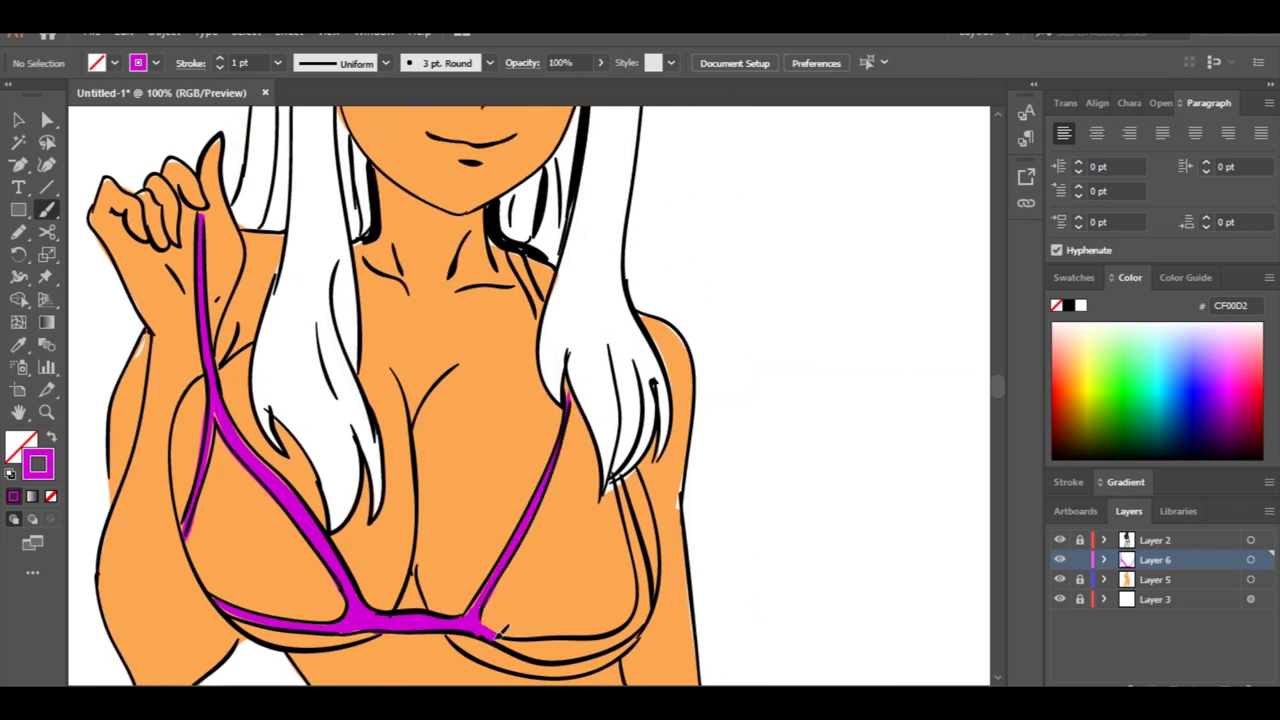
left_click_drag(503, 632, 641, 621)
left_click_drag(630, 504, 641, 577)
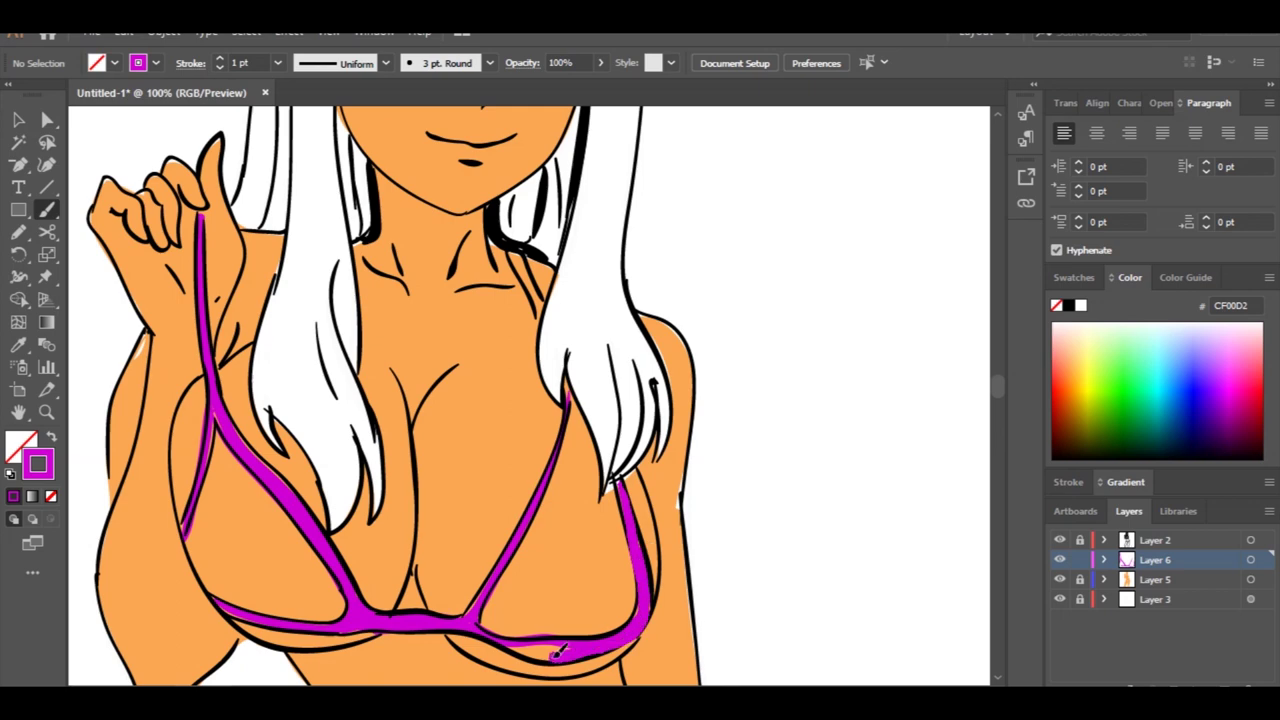
Step: Paint the bikini bottom magenta, first along its edges and then across the whole inside
scroll(560, 600, "down", 6)
mouse_move(297, 384)
left_mouse_down()
mouse_move(471, 437)
mouse_move(564, 433)
mouse_move(825, 323)
mouse_move(731, 393)
mouse_move(600, 525)
mouse_move(543, 544)
mouse_move(471, 478)
mouse_move(340, 408)
left_mouse_up()
left_click_drag(448, 438, 720, 383)
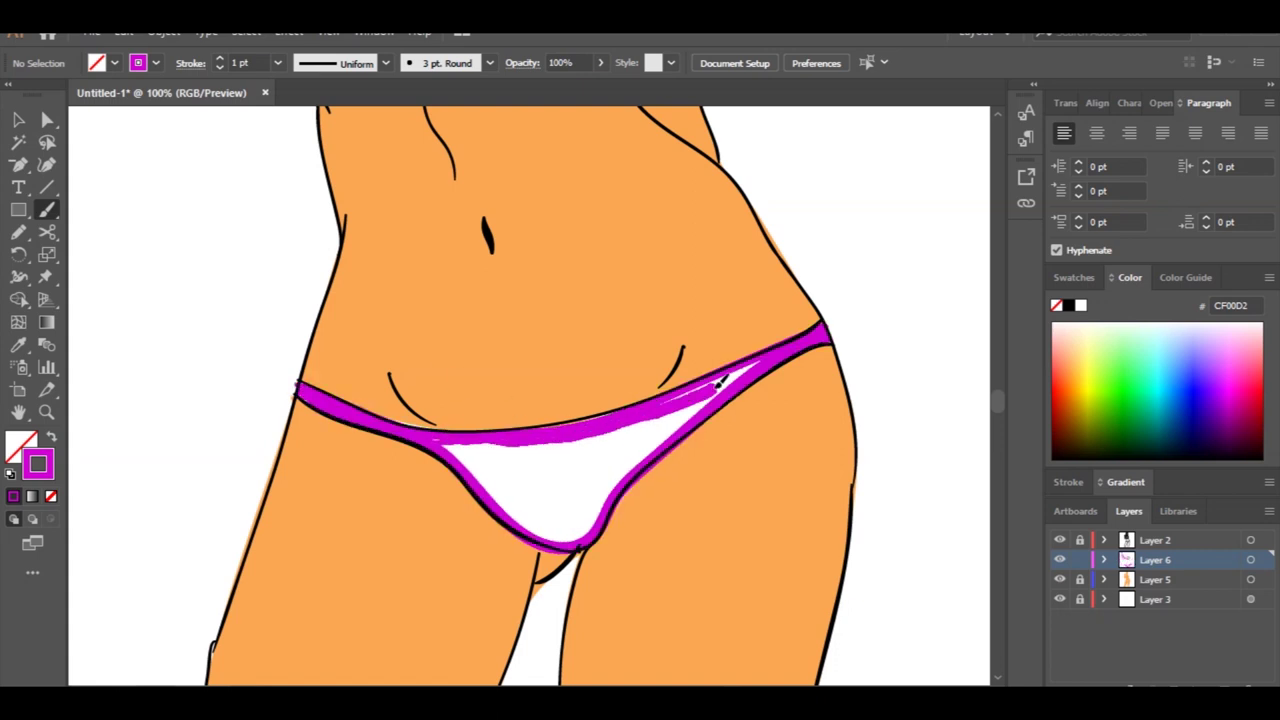
mouse_move(450, 440)
left_mouse_down()
mouse_move(722, 391)
mouse_move(611, 434)
mouse_move(613, 492)
mouse_move(518, 521)
mouse_move(546, 510)
mouse_move(508, 464)
mouse_move(586, 507)
mouse_move(595, 454)
mouse_move(591, 502)
mouse_move(673, 427)
mouse_move(551, 457)
left_mouse_up()
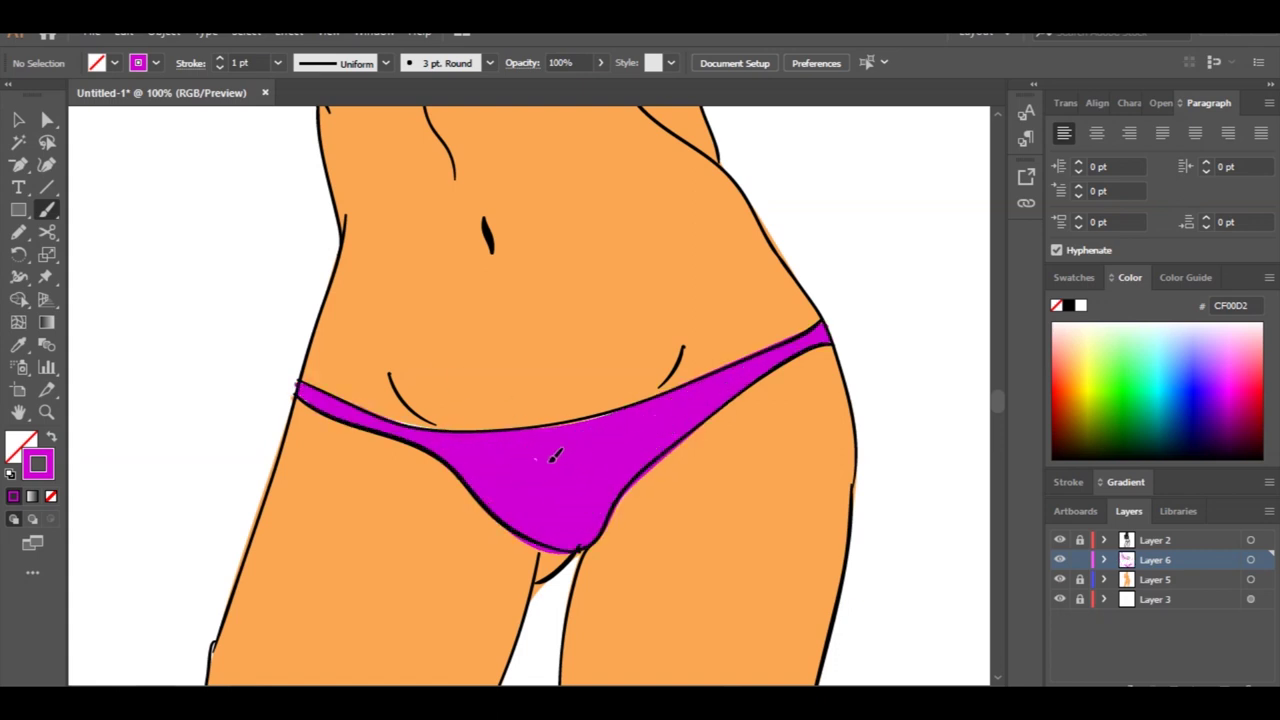
Step: Set the stroke colour to cyan 00EAF4 and paint the crown and fringe of the hair
scroll(576, 381, "up", 4)
left_click_drag(576, 381, 524, 445)
left_click(1160, 395)
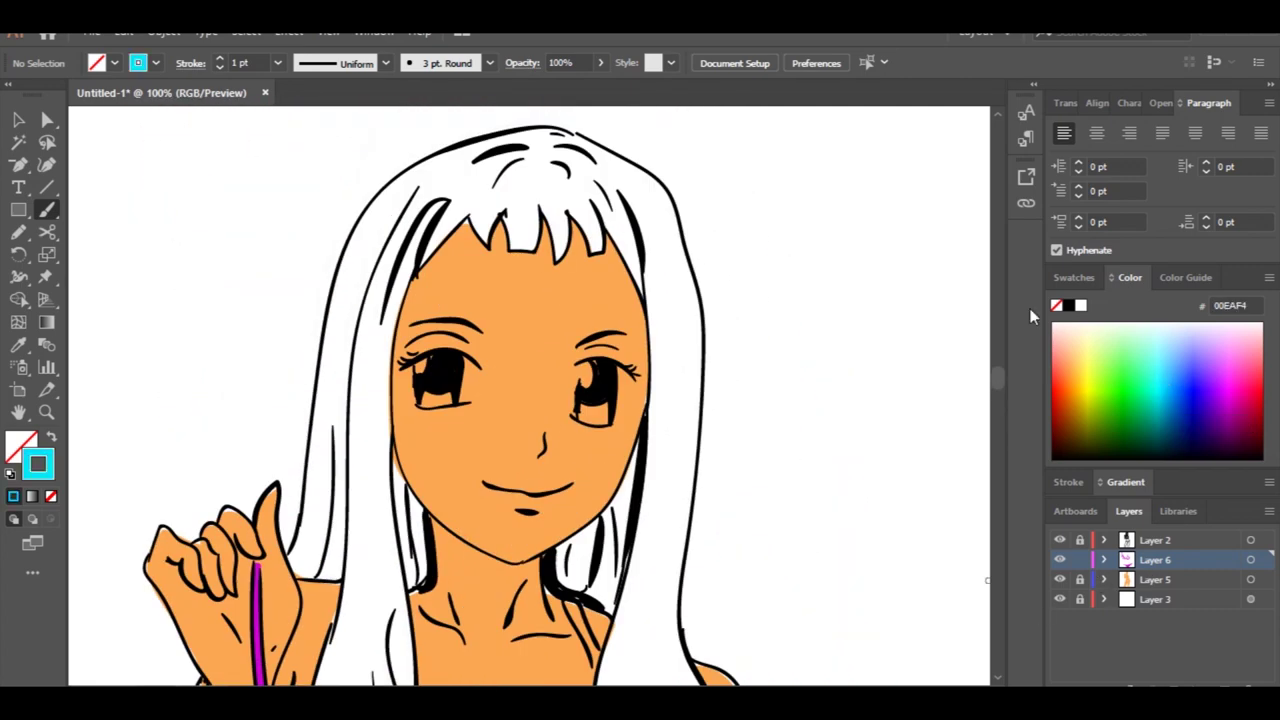
mouse_move(538, 220)
left_mouse_down()
mouse_move(505, 205)
mouse_move(488, 236)
mouse_move(476, 214)
mouse_move(390, 269)
mouse_move(436, 212)
mouse_move(382, 213)
mouse_move(394, 186)
mouse_move(510, 140)
mouse_move(621, 150)
mouse_move(681, 207)
mouse_move(646, 272)
mouse_move(595, 176)
mouse_move(644, 276)
mouse_move(629, 167)
mouse_move(649, 187)
mouse_move(645, 224)
mouse_move(614, 200)
mouse_move(540, 185)
left_mouse_up()
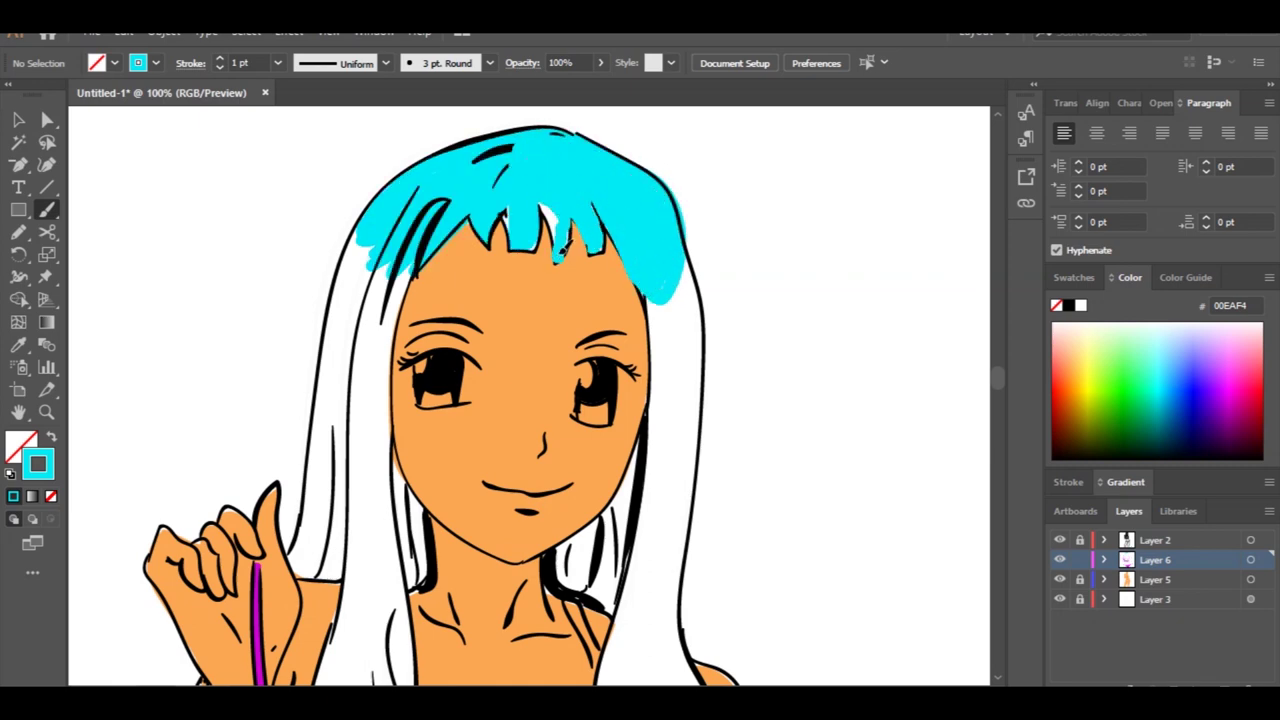
left_click_drag(563, 248, 547, 208)
Step: Paint the long hair on the side away from the raised hand cyan, down to its tips and including the strands behind the neck
mouse_move(654, 298)
left_mouse_down()
mouse_move(536, 218)
mouse_move(518, 402)
mouse_move(458, 467)
mouse_move(505, 400)
mouse_move(490, 525)
mouse_move(555, 215)
mouse_move(588, 306)
mouse_move(524, 483)
left_mouse_up()
left_click_drag(563, 431, 543, 283)
mouse_move(560, 208)
left_mouse_down()
mouse_move(546, 316)
mouse_move(583, 566)
mouse_move(530, 600)
mouse_move(515, 400)
mouse_move(490, 470)
mouse_move(533, 468)
mouse_move(515, 410)
mouse_move(480, 437)
mouse_move(470, 480)
mouse_move(483, 360)
left_mouse_up()
left_click_drag(333, 262, 458, 327)
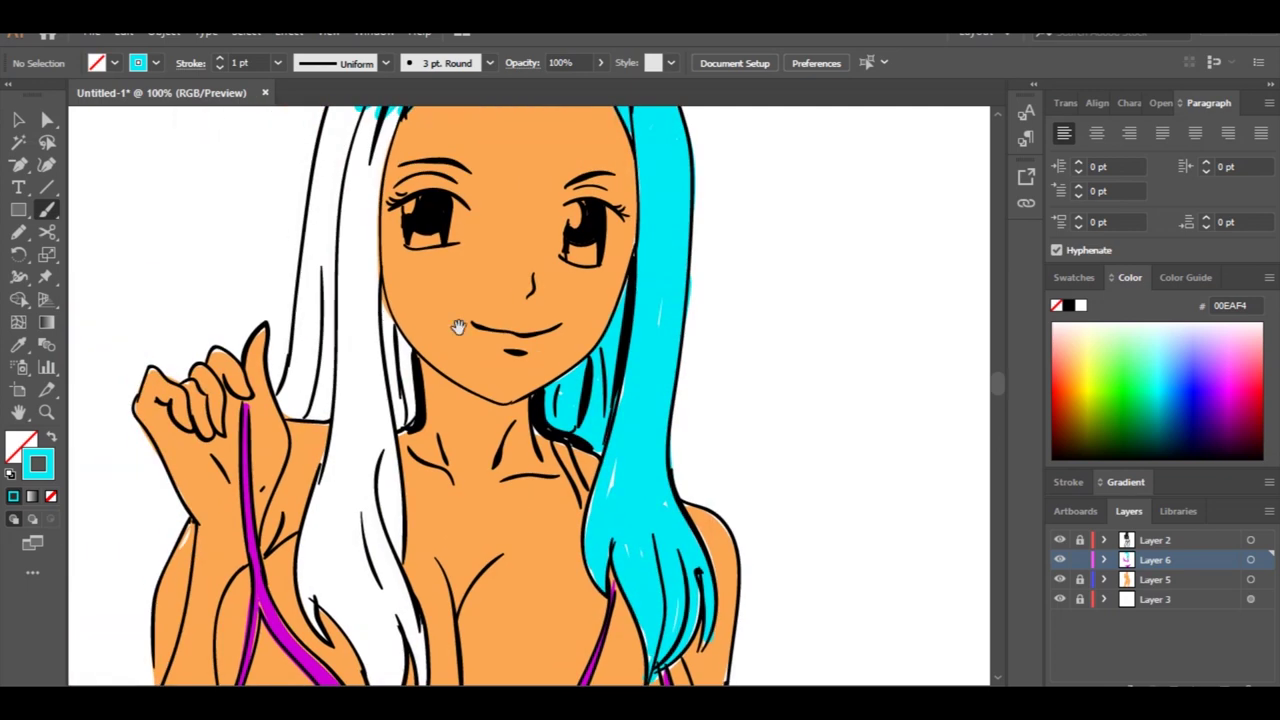
Step: Paint the long hair on the raised hand's side cyan, covering the strands beside the neck, the lower tips and the length up to the crown
mouse_move(382, 300)
left_mouse_down()
mouse_move(412, 422)
mouse_move(394, 553)
mouse_move(385, 445)
left_mouse_up()
mouse_move(385, 425)
left_mouse_down()
mouse_move(383, 298)
mouse_move(322, 510)
left_mouse_up()
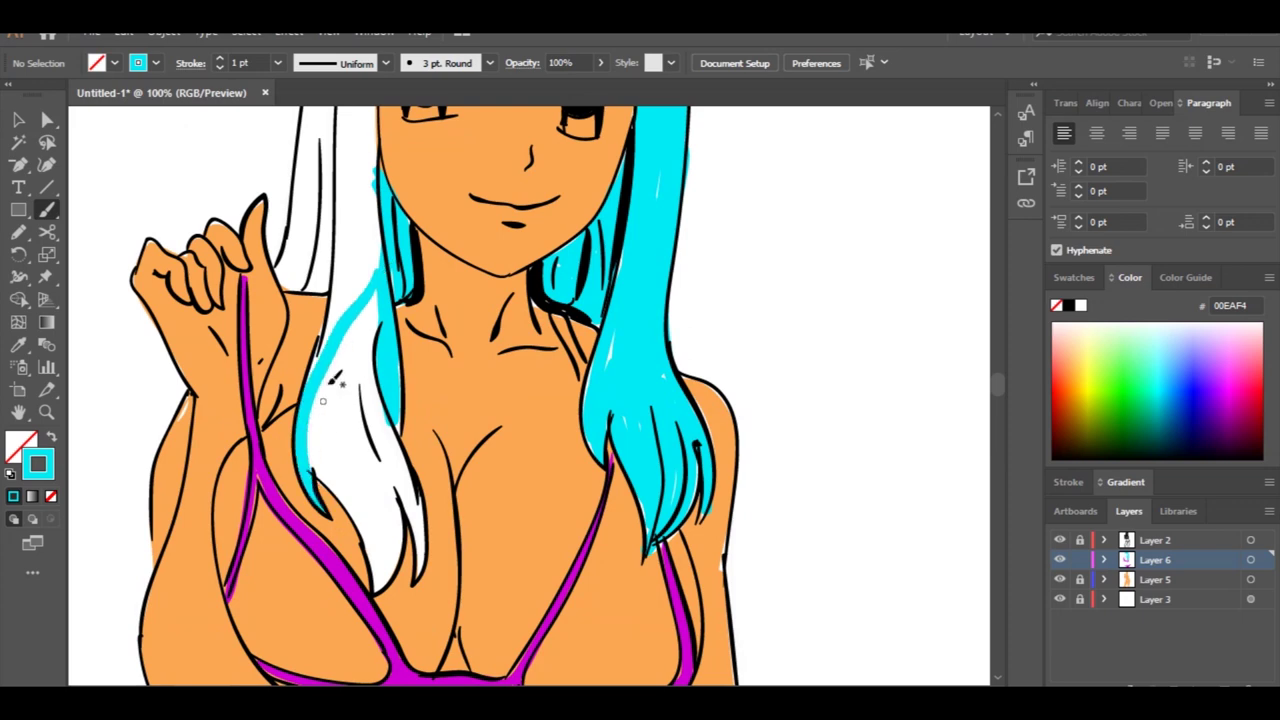
mouse_move(333, 383)
left_mouse_down()
mouse_move(395, 580)
mouse_move(375, 455)
mouse_move(340, 395)
mouse_move(348, 348)
mouse_move(424, 556)
mouse_move(417, 578)
left_mouse_up()
left_click_drag(358, 344, 391, 486)
mouse_move(404, 422)
left_mouse_down()
mouse_move(370, 451)
mouse_move(380, 312)
left_mouse_up()
mouse_move(366, 428)
left_mouse_down()
mouse_move(332, 425)
mouse_move(351, 328)
mouse_move(366, 415)
left_mouse_up()
left_click_drag(400, 320, 371, 280)
mouse_move(363, 341)
left_mouse_down()
mouse_move(384, 493)
mouse_move(430, 290)
mouse_move(425, 470)
mouse_move(375, 260)
mouse_move(392, 433)
left_mouse_up()
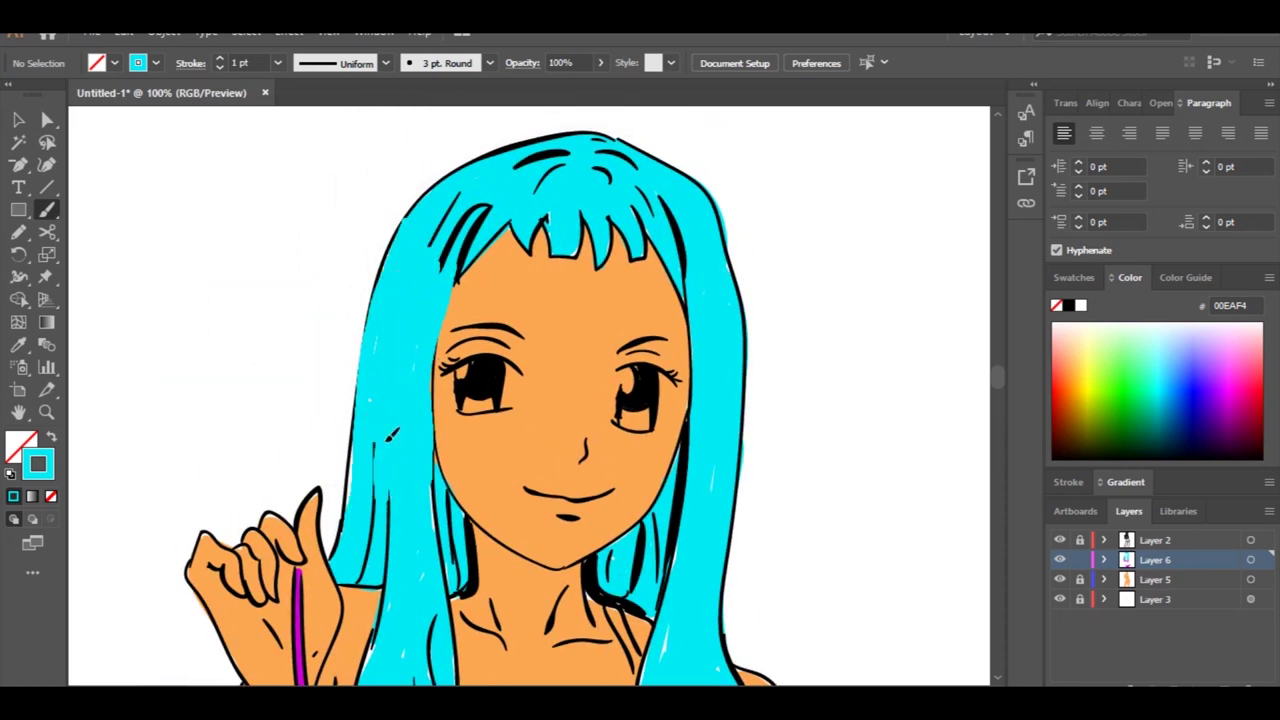
Step: Set the stroke colour to white FFFFFF and paint the whites of both eyes
left_click(1080, 305)
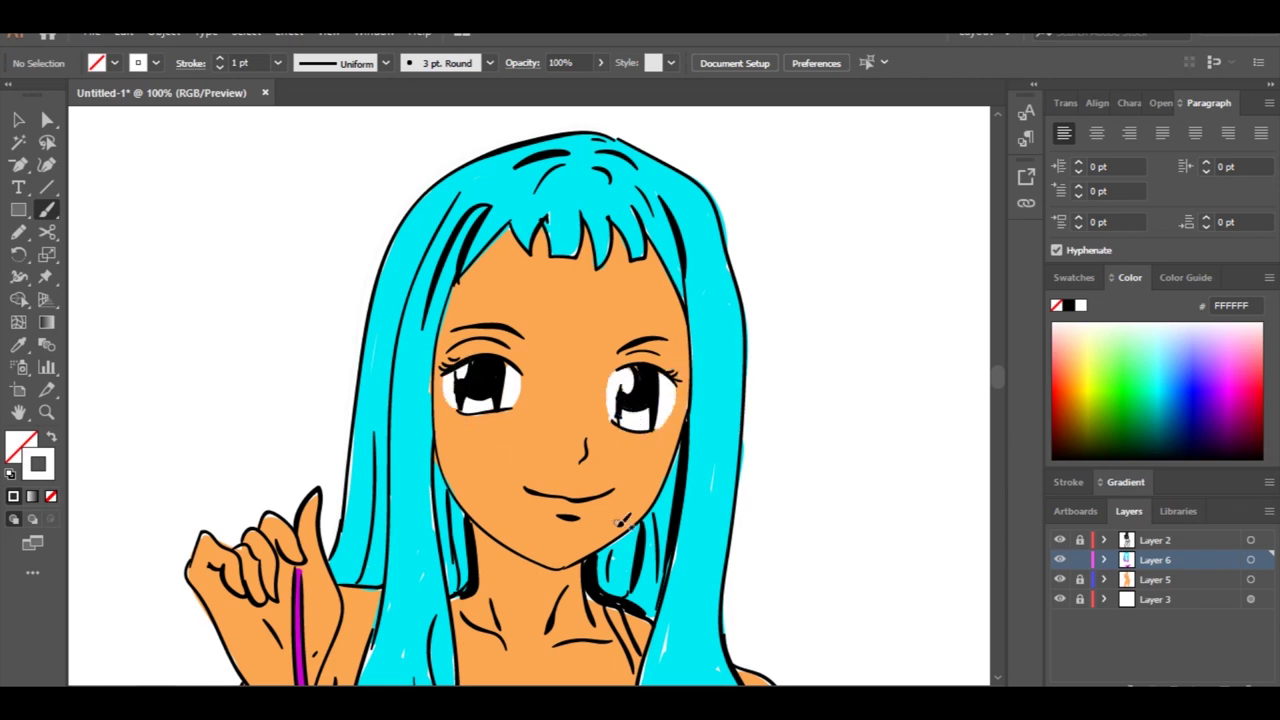
key("ctrl+minus")
key("ctrl+minus")
key("ctrl+minus")
left_click_drag(623, 518, 594, 334)
key("ctrl+minus")
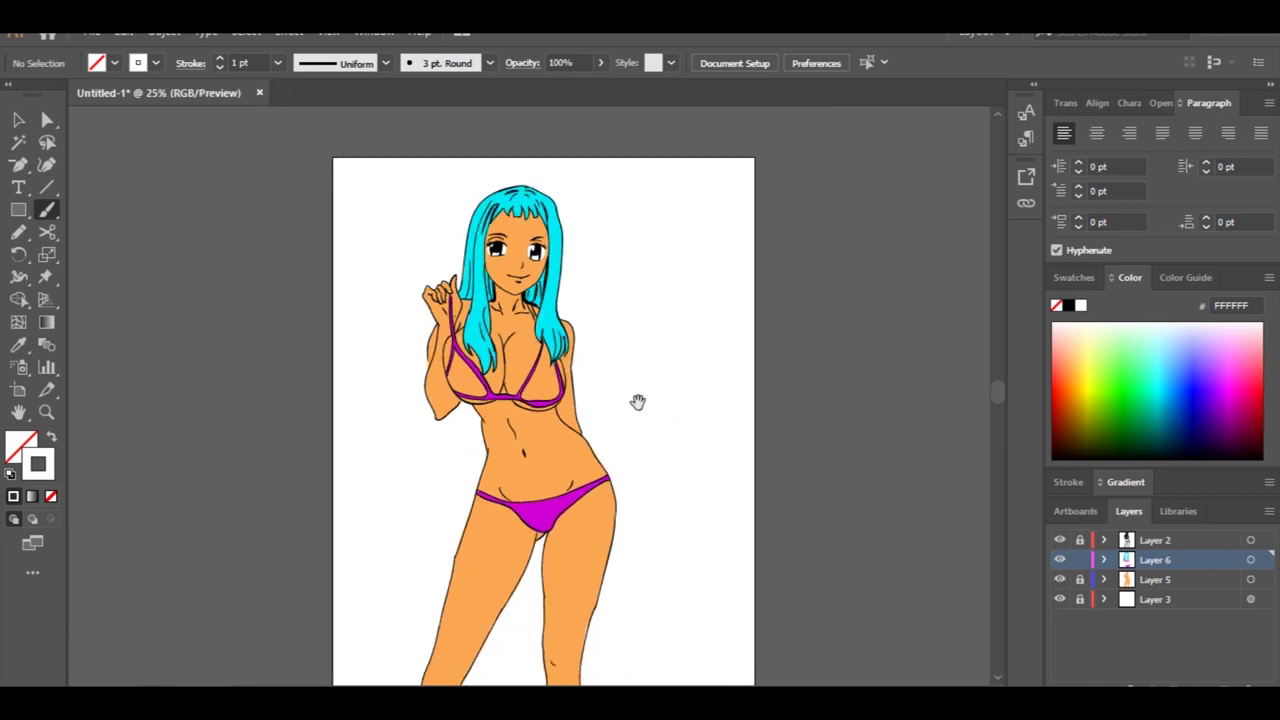
left_click_drag(637, 401, 624, 354)
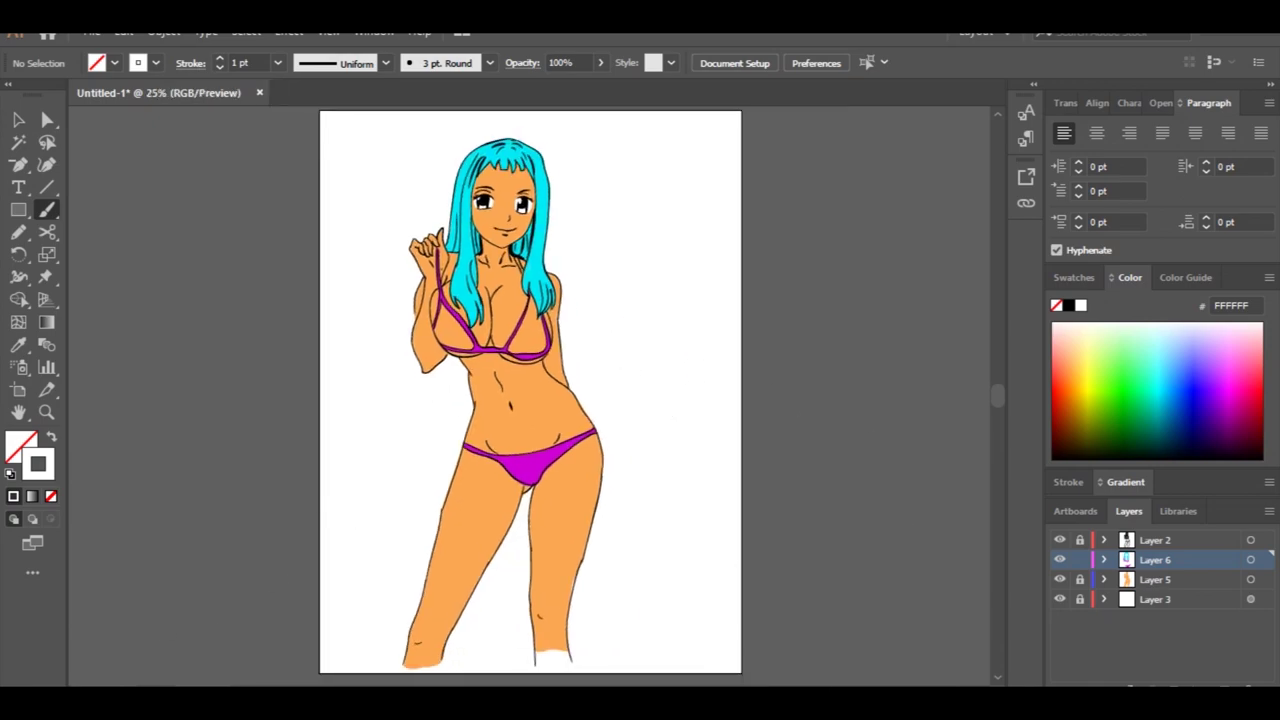